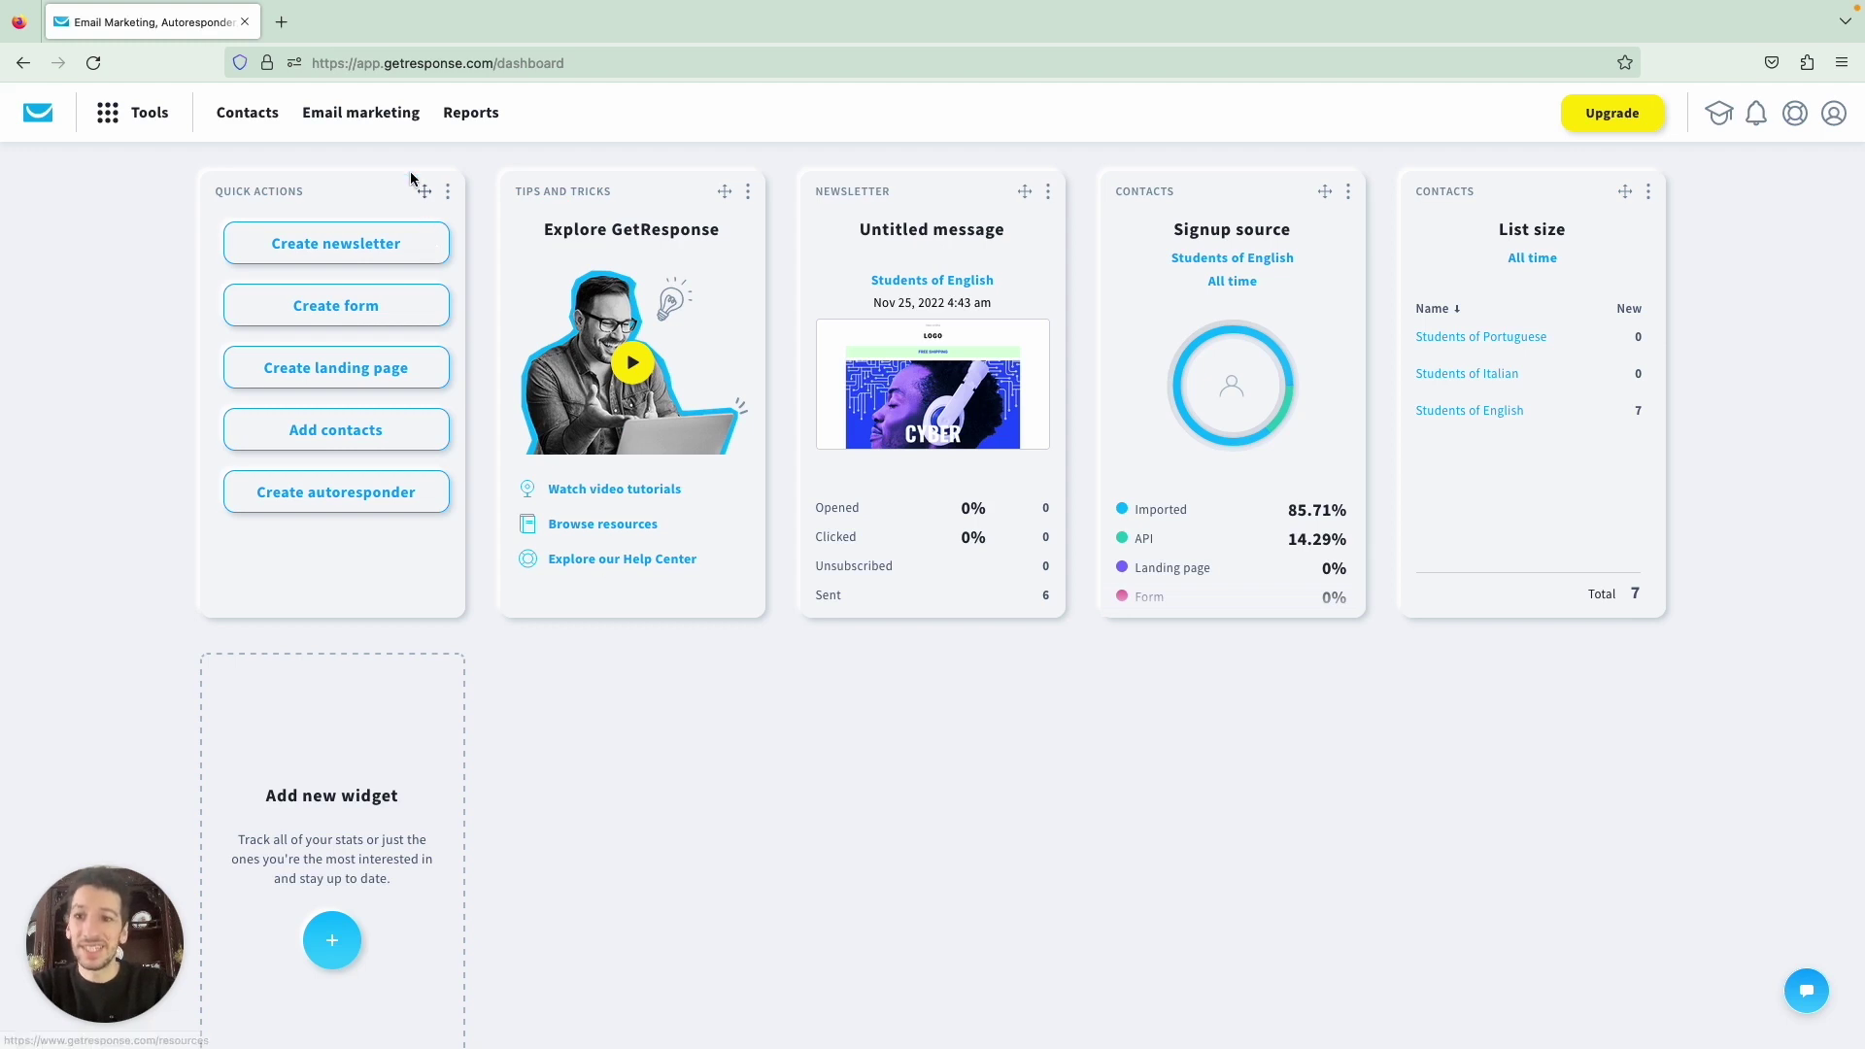
# - From Email marketing, create a new newsletter using the AI email creator
pyautogui.click(389, 114)
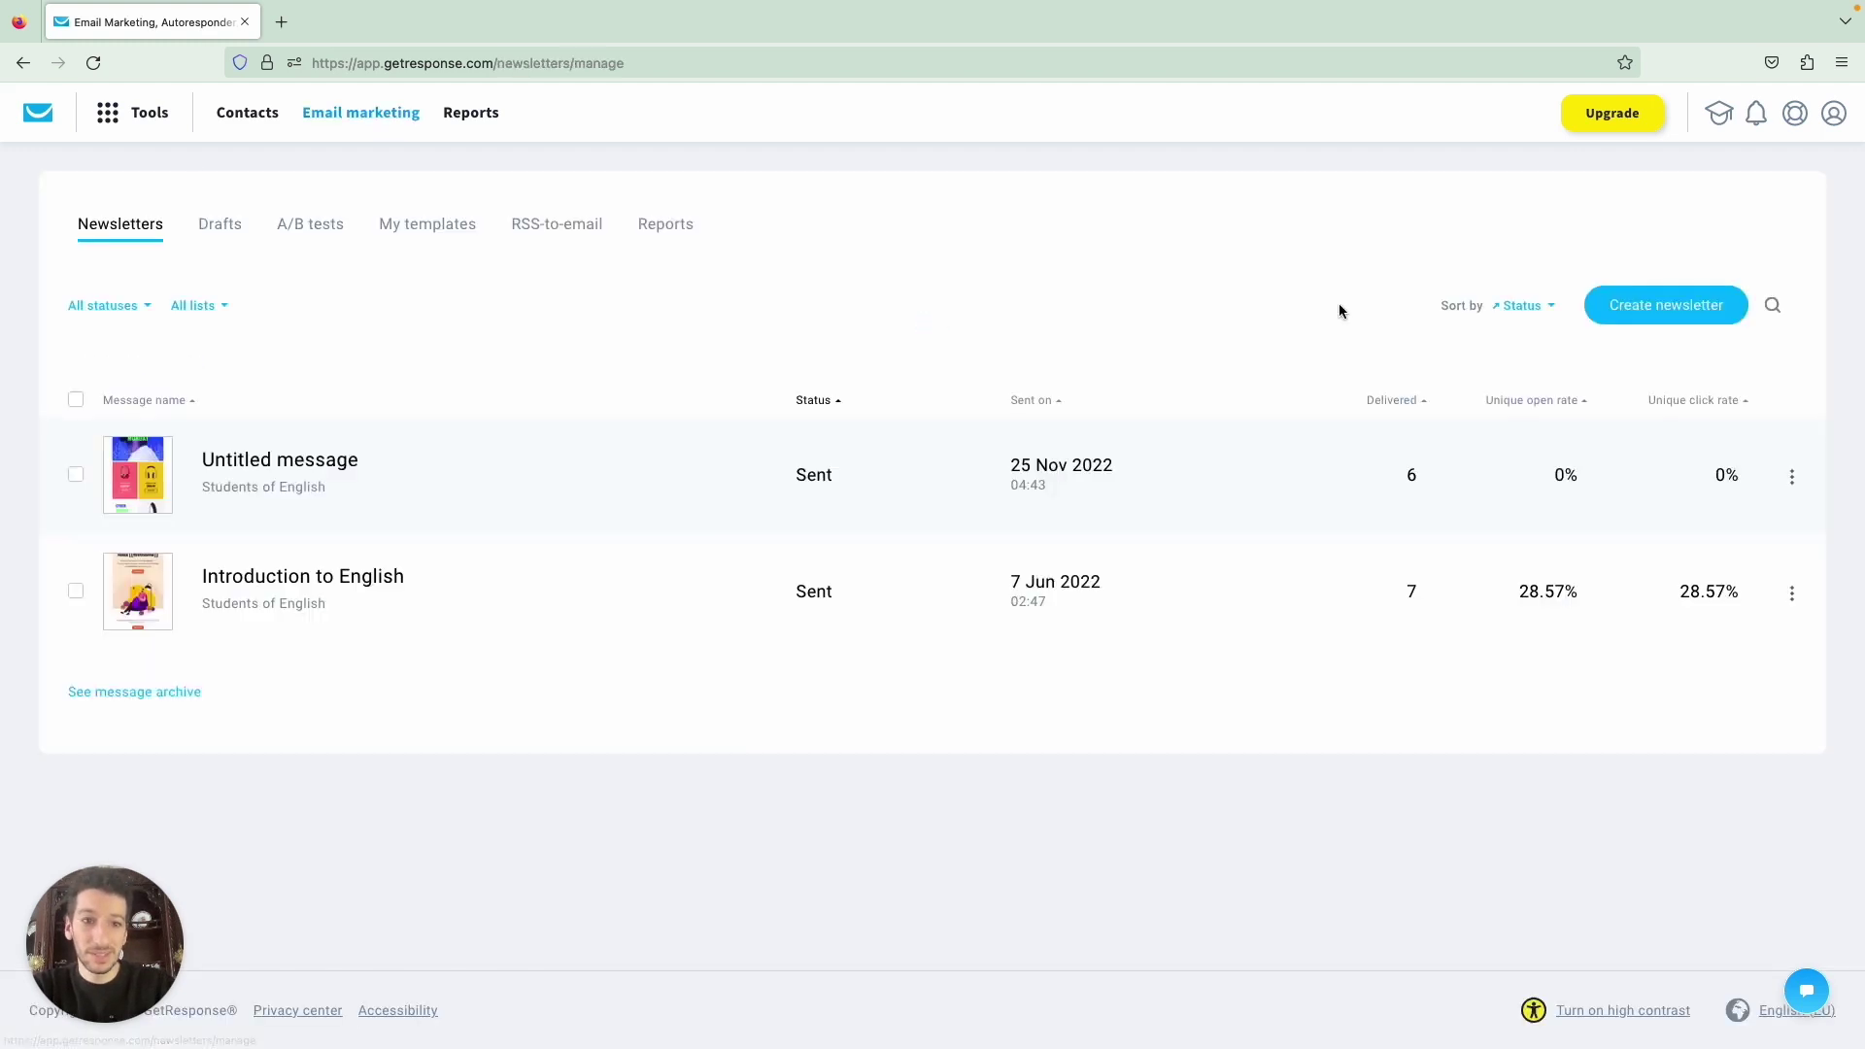
pyautogui.click(1638, 307)
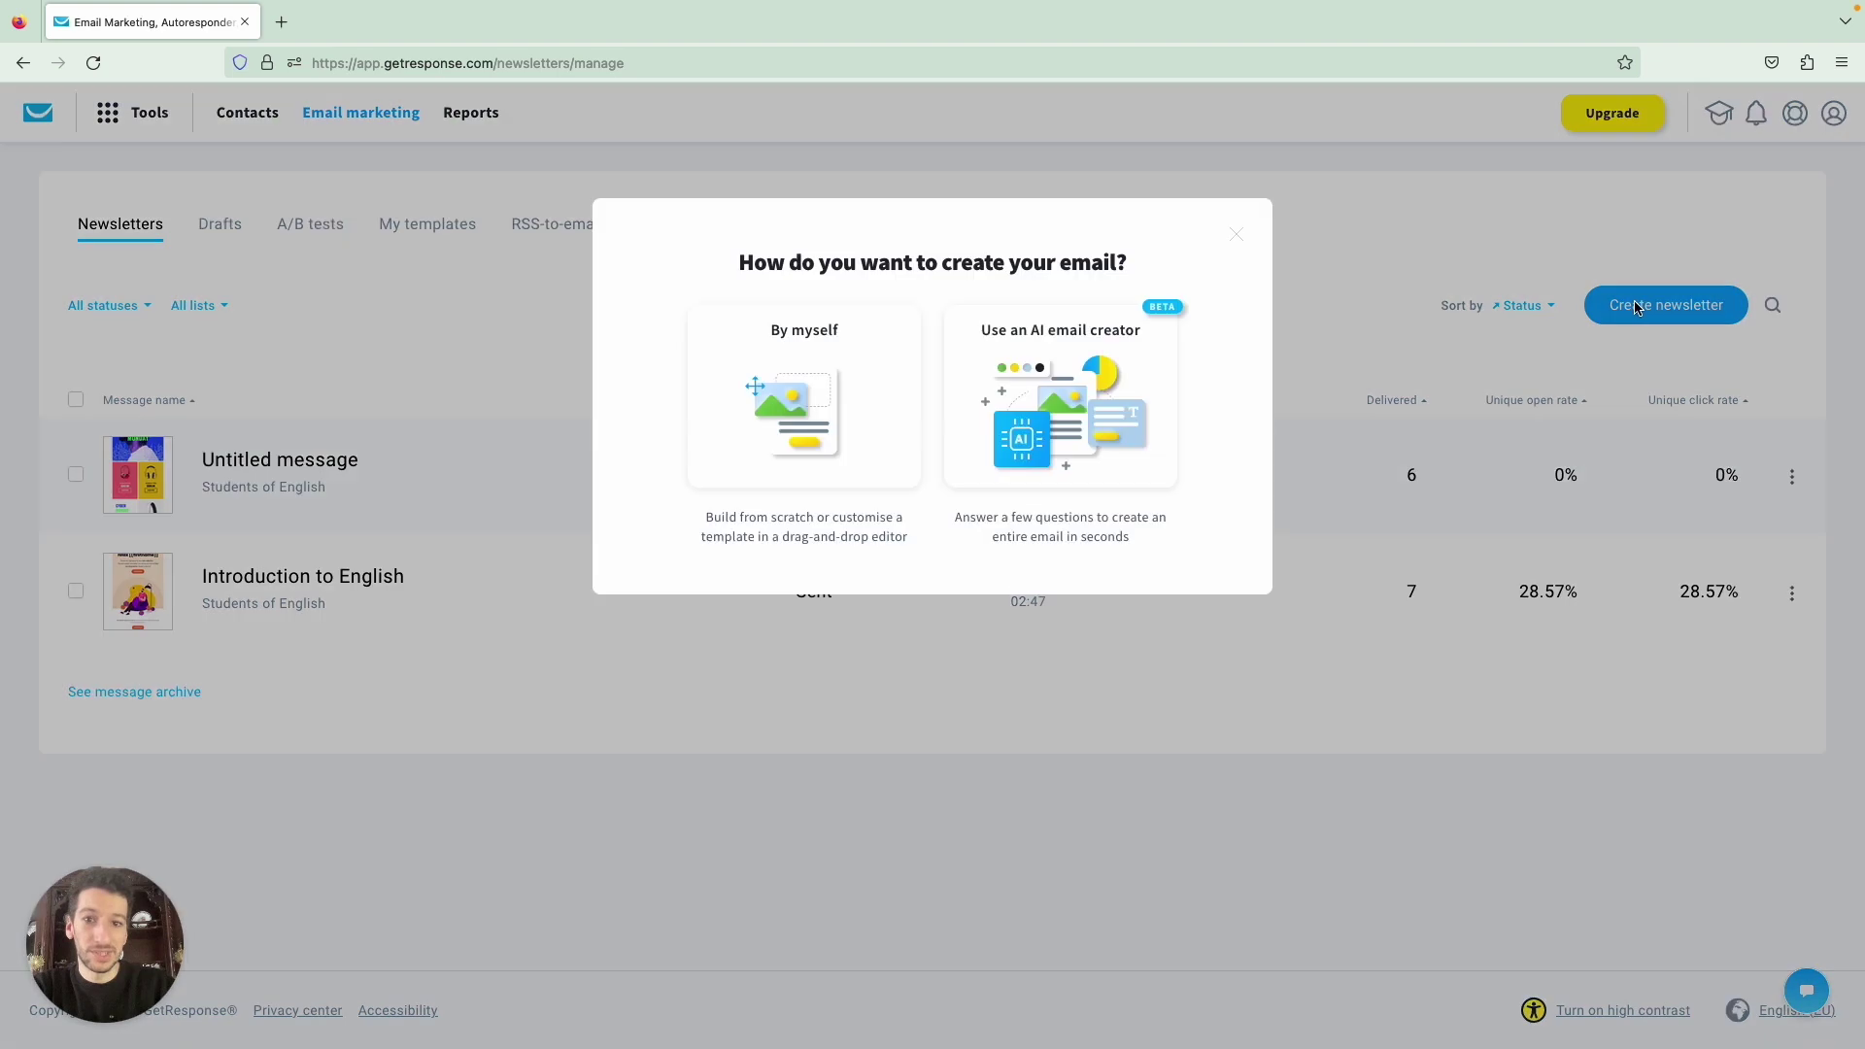
pyautogui.click(1066, 408)
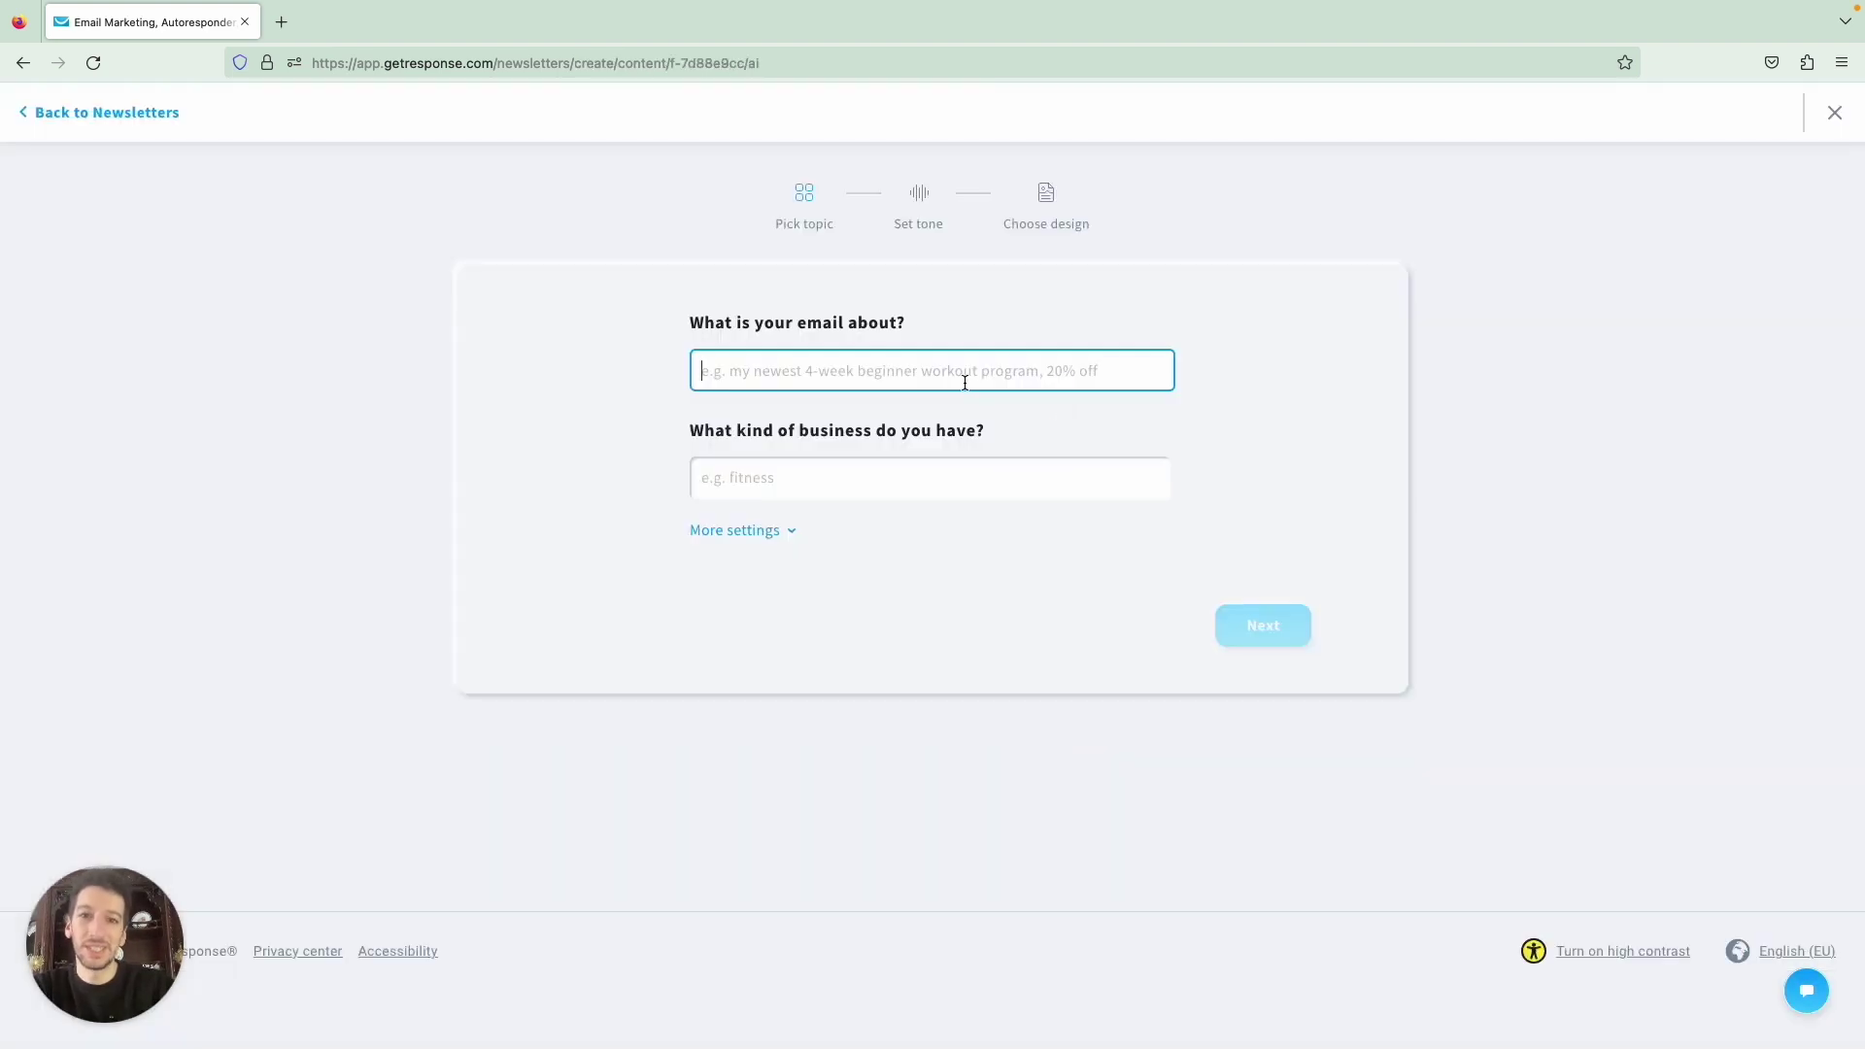
# - Enter topic '30-day fitness challenge', business type Fitness, and audience 'People looking to get in shape'
pyautogui.write('30-day fitn')
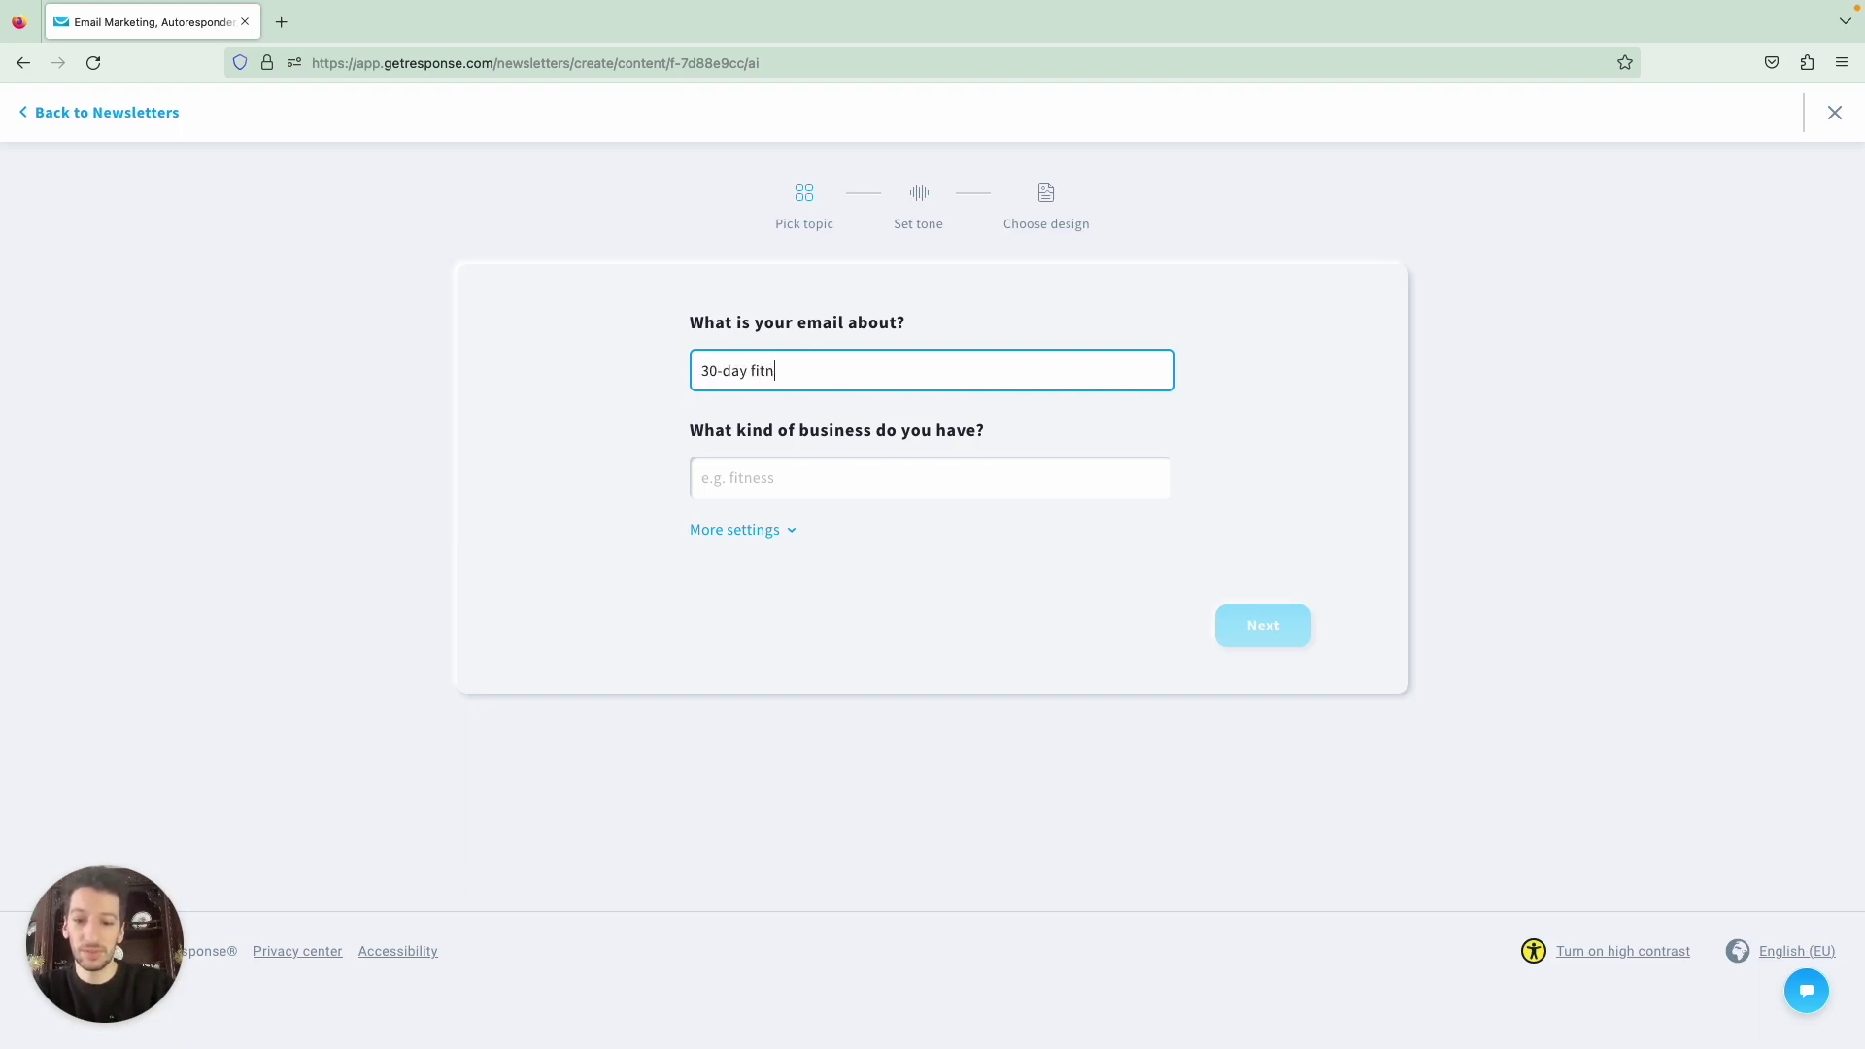
pyautogui.write('ess challenge')
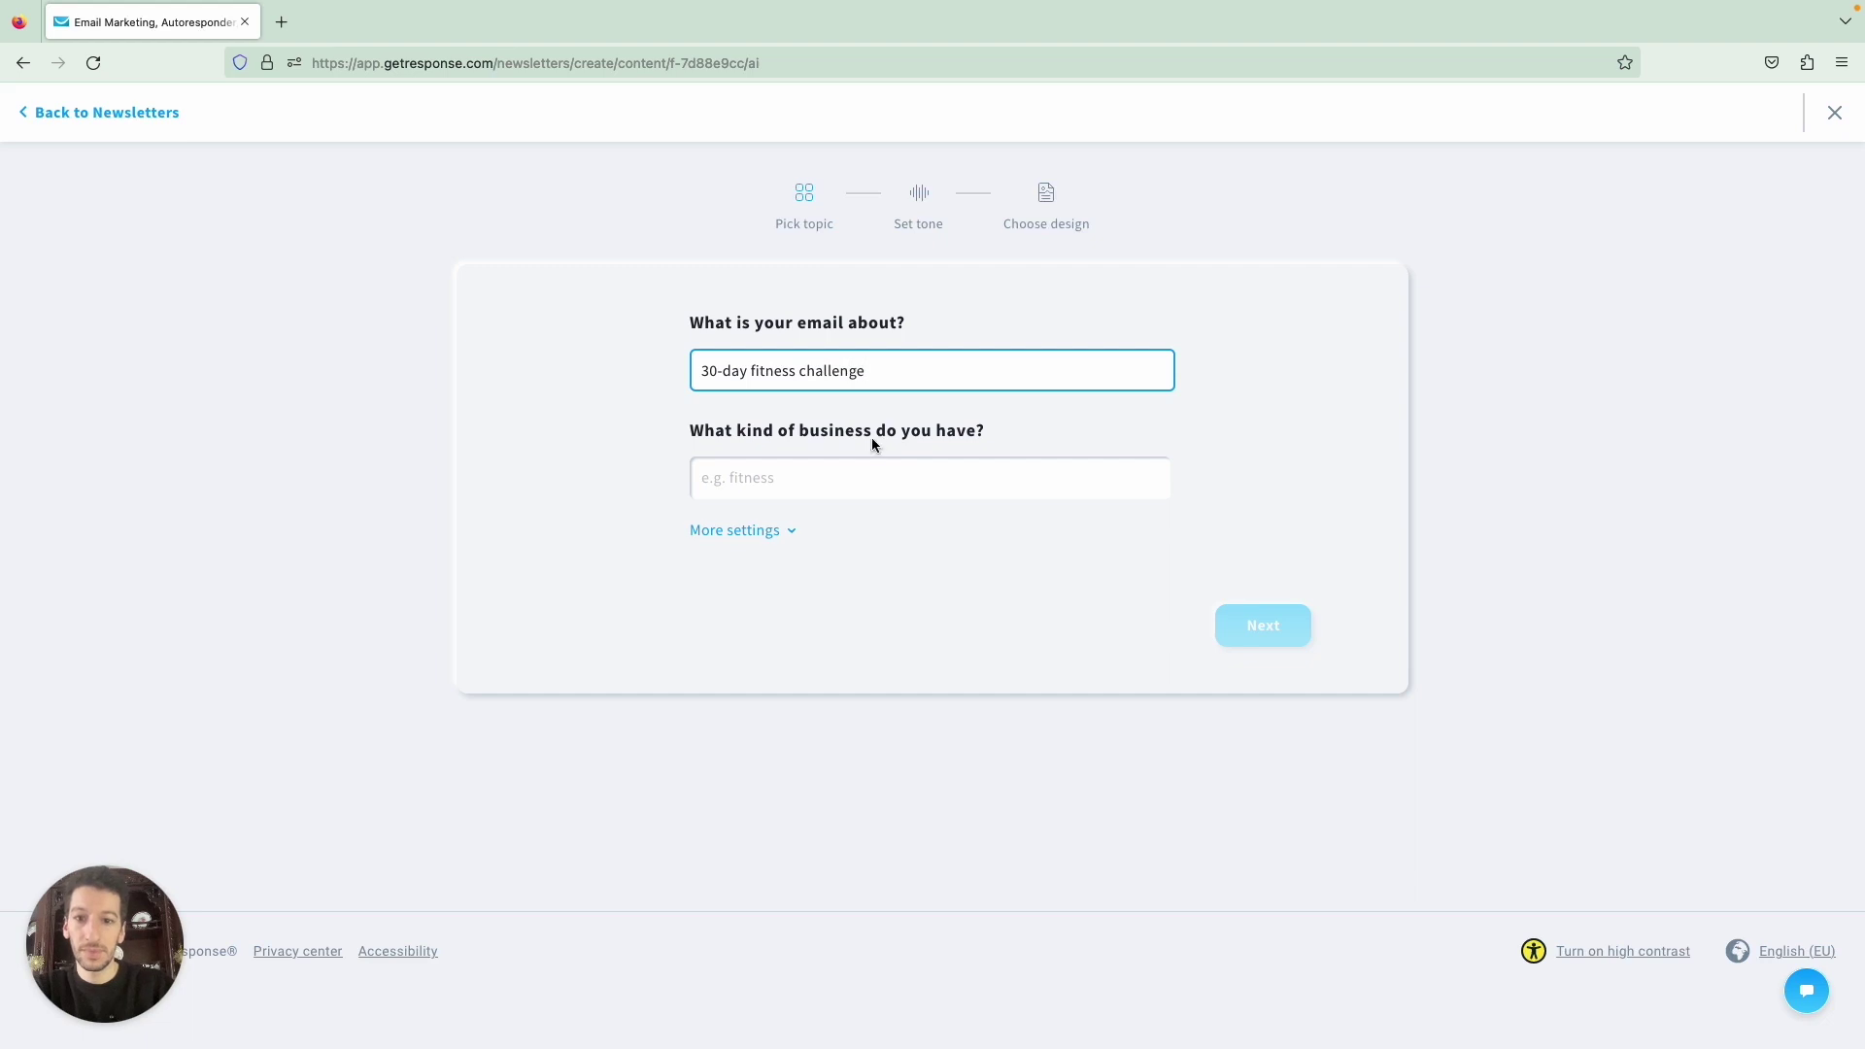
pyautogui.click(856, 471)
pyautogui.write('fitness')
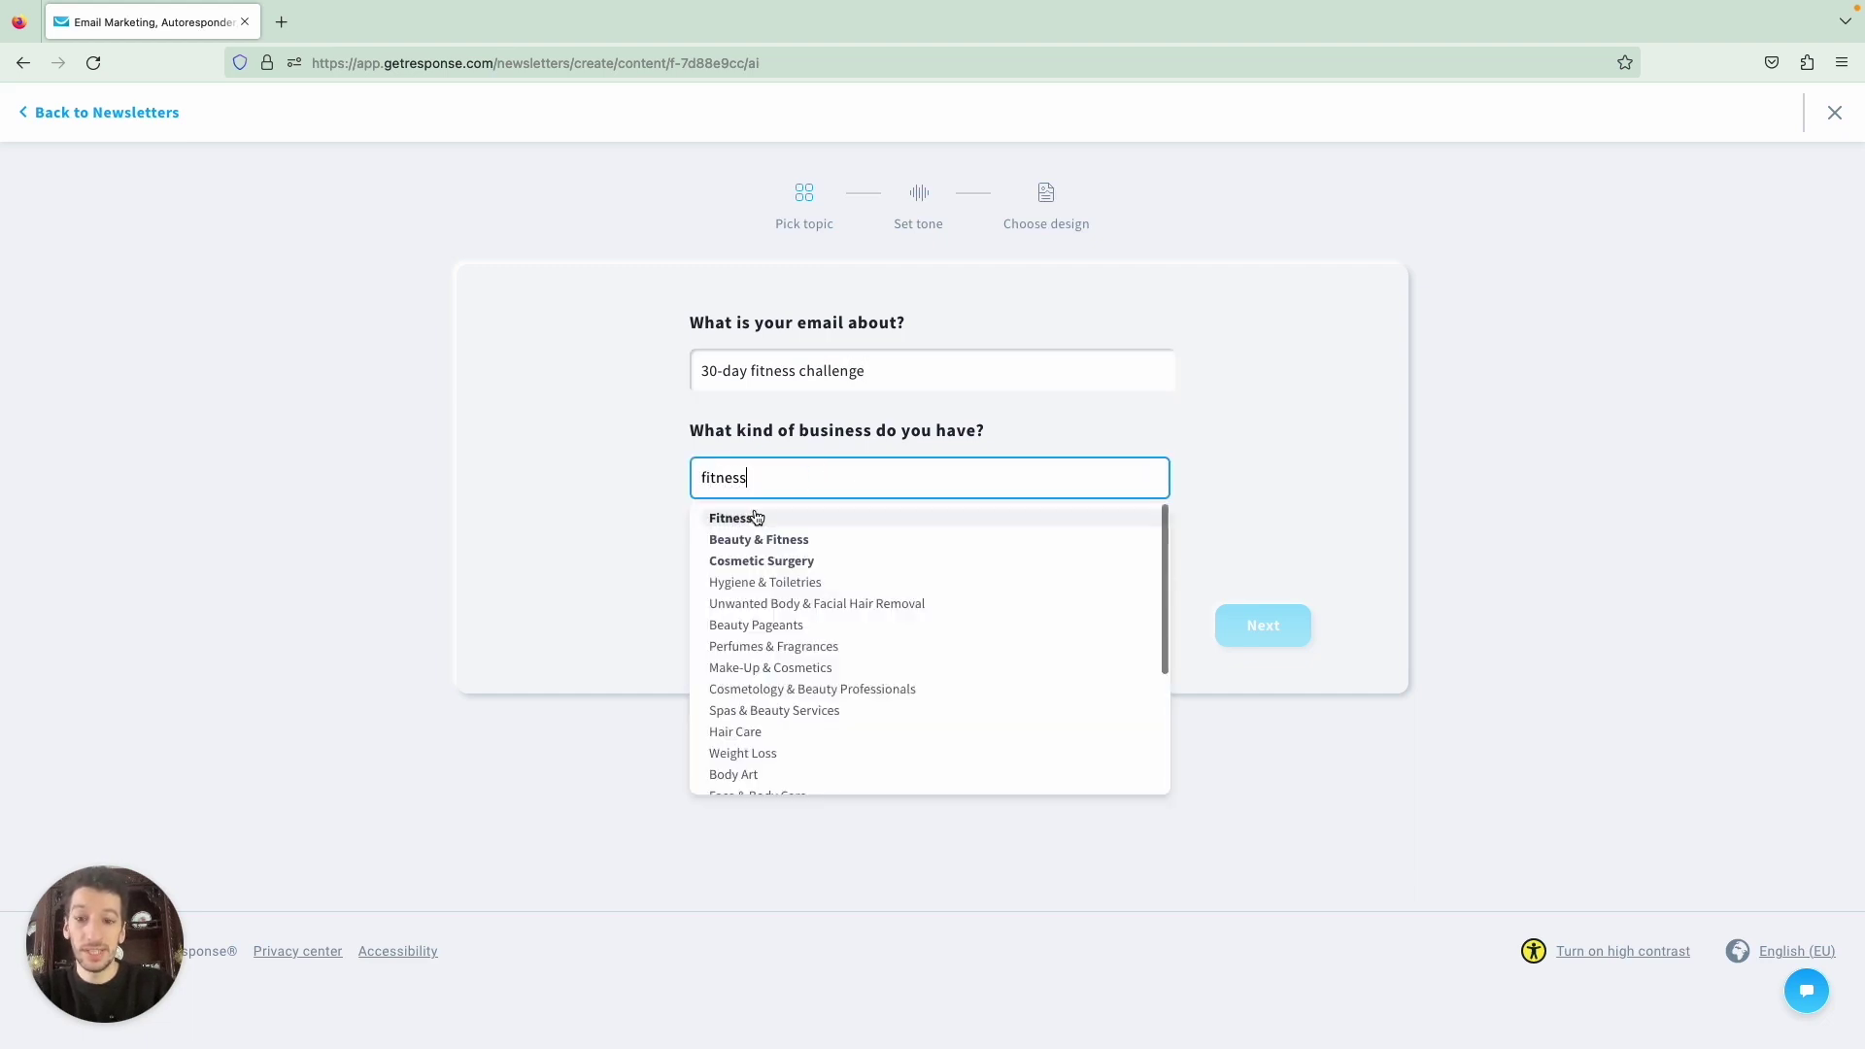
pyautogui.click(754, 513)
pyautogui.click(760, 531)
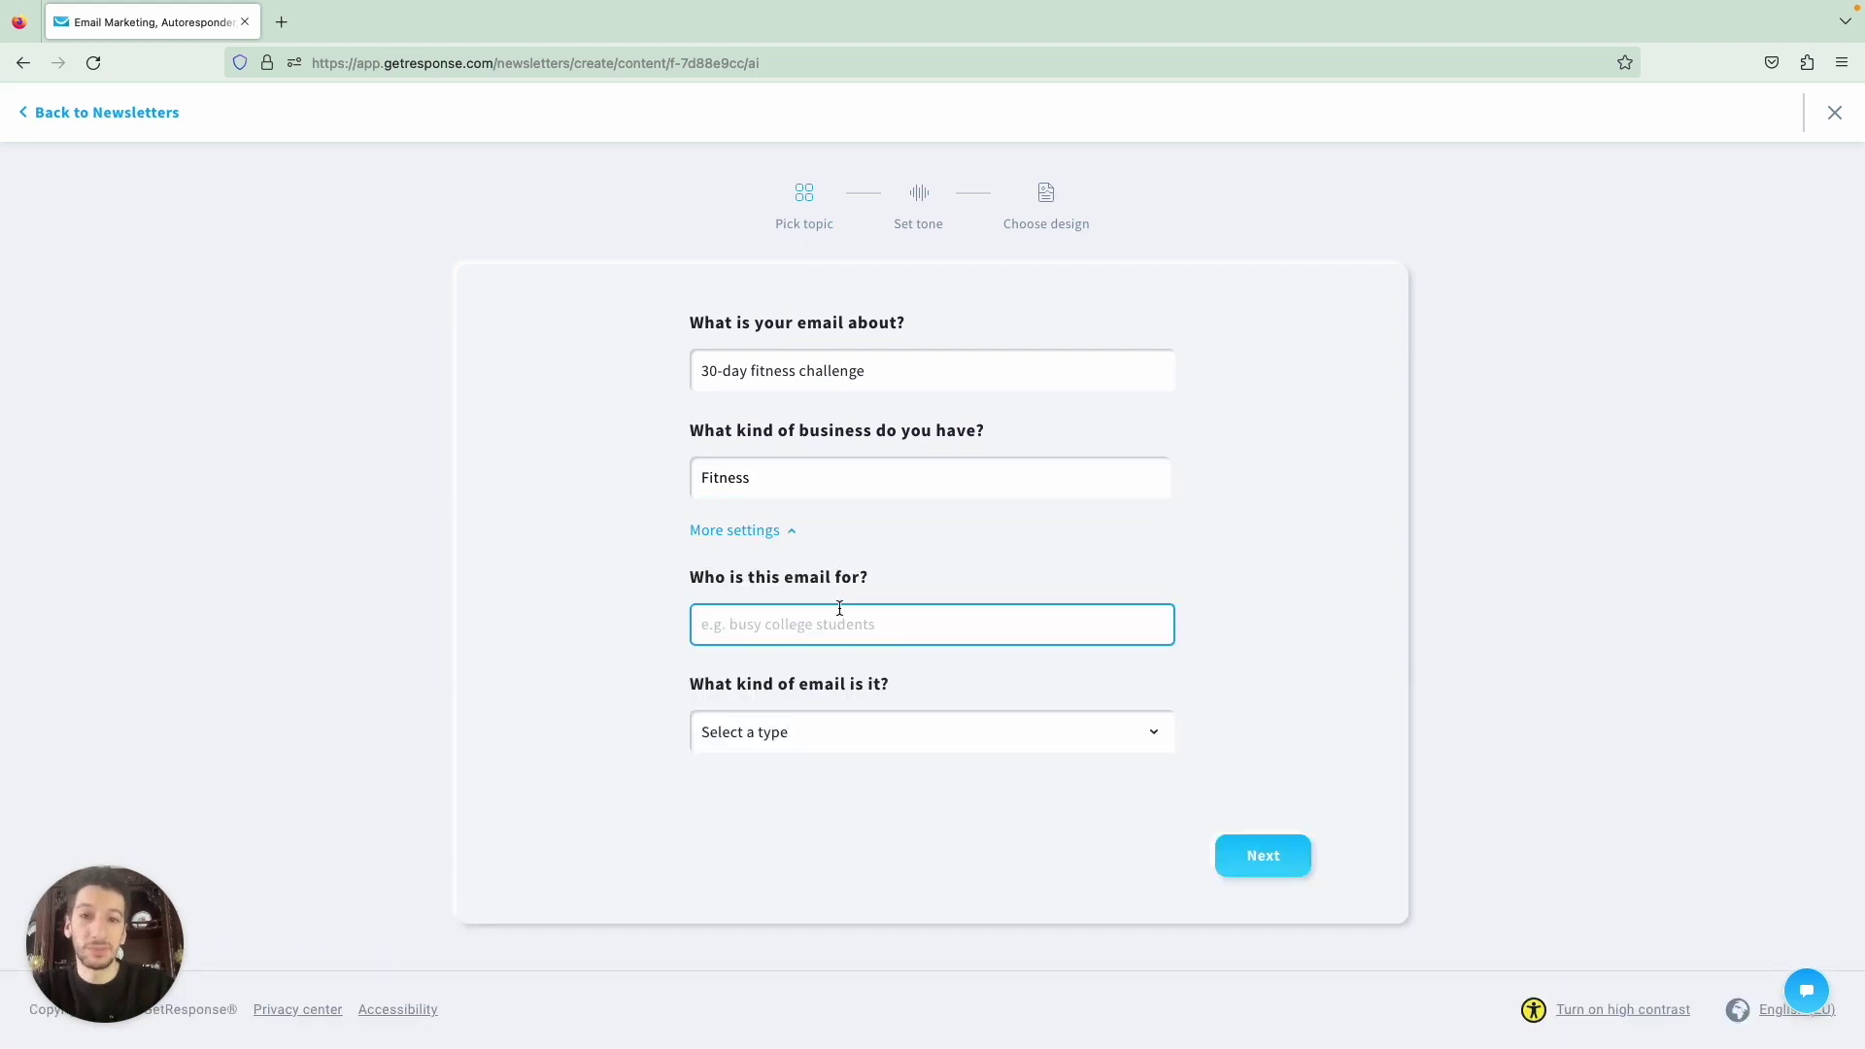
pyautogui.write('People lo')
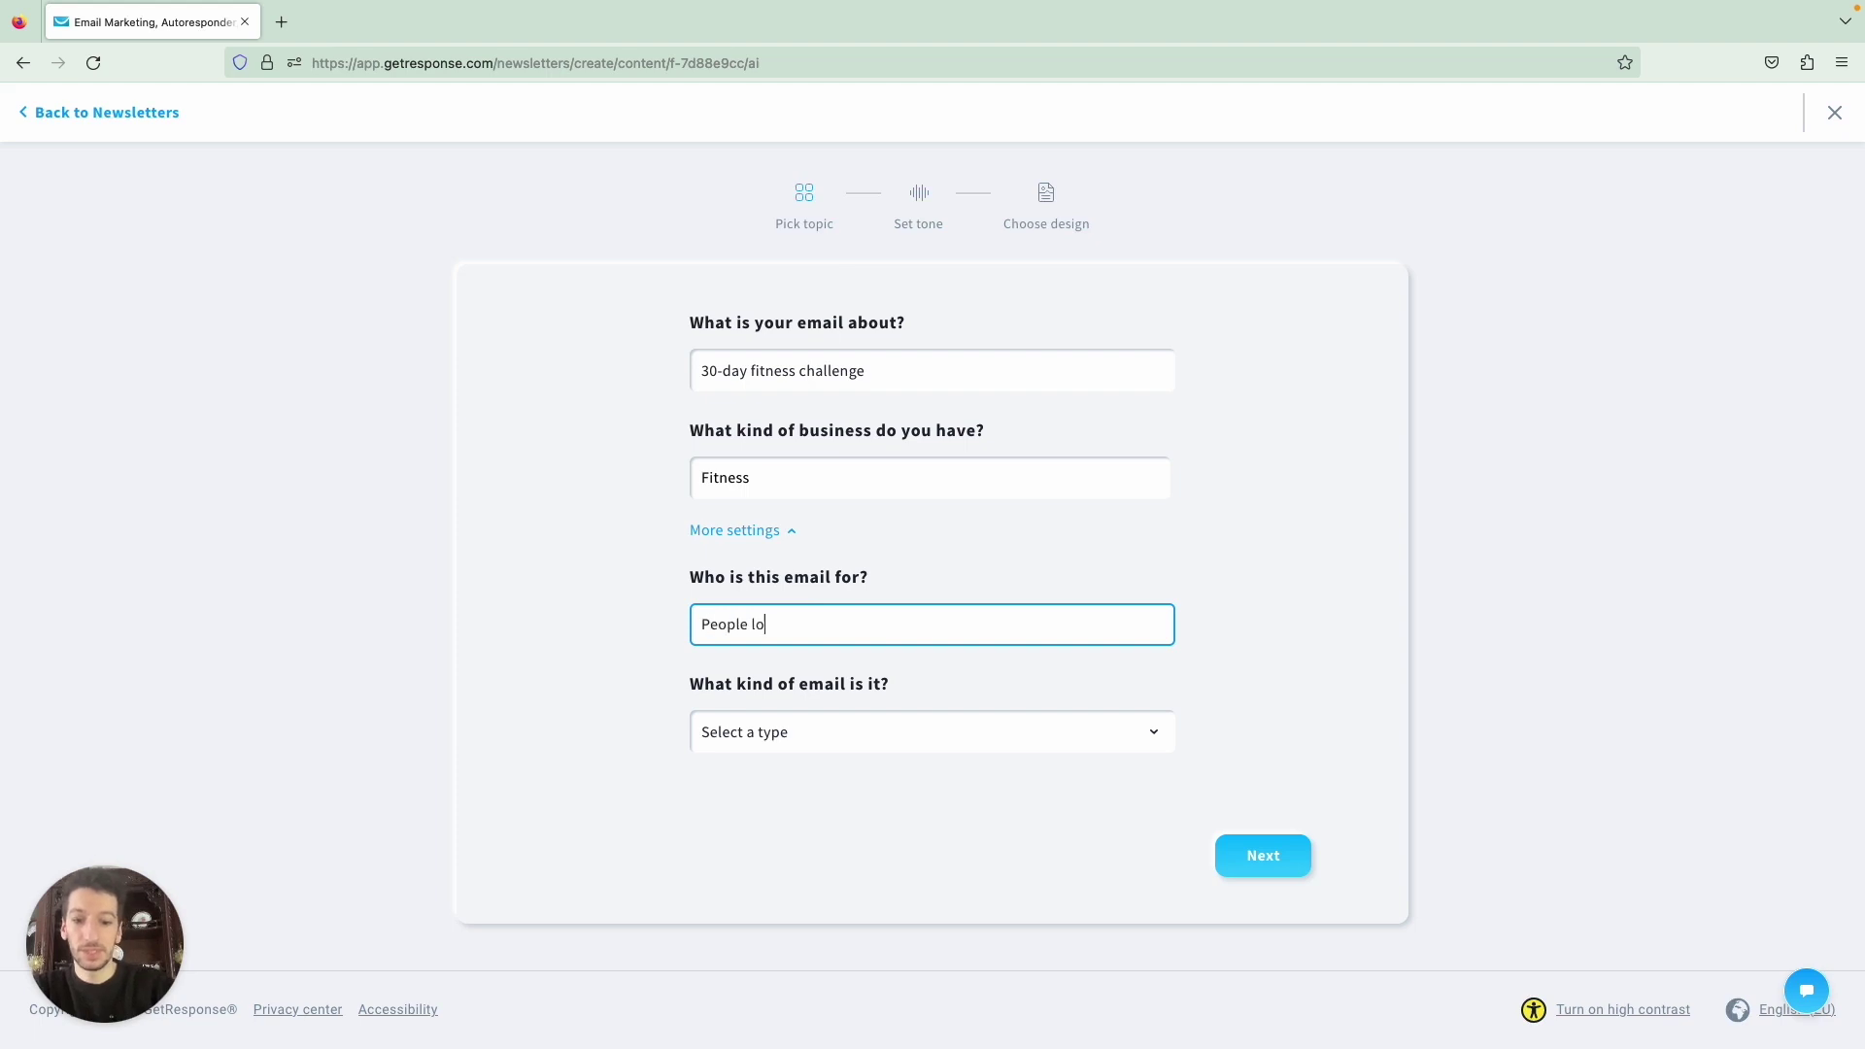
pyautogui.write('oking to get in shape')
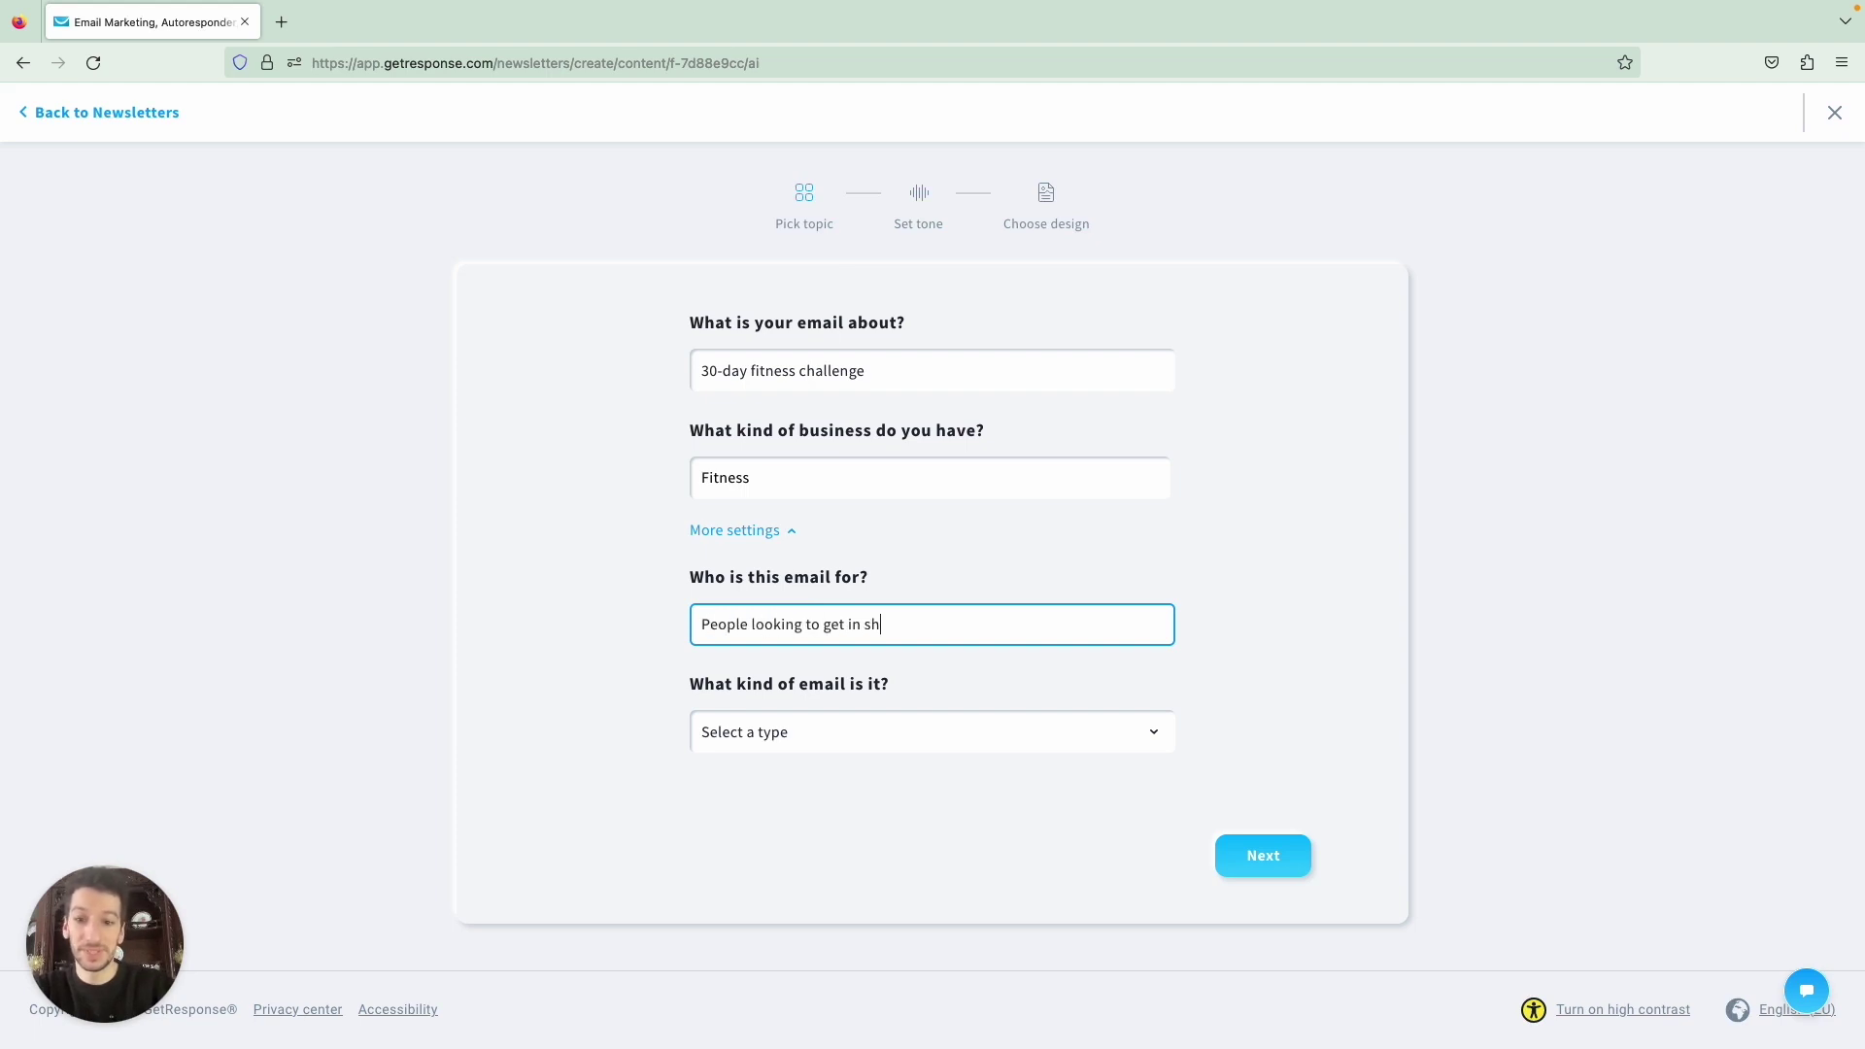
# - Make it an Announcement email with an Inspirational tone
pyautogui.click(830, 719)
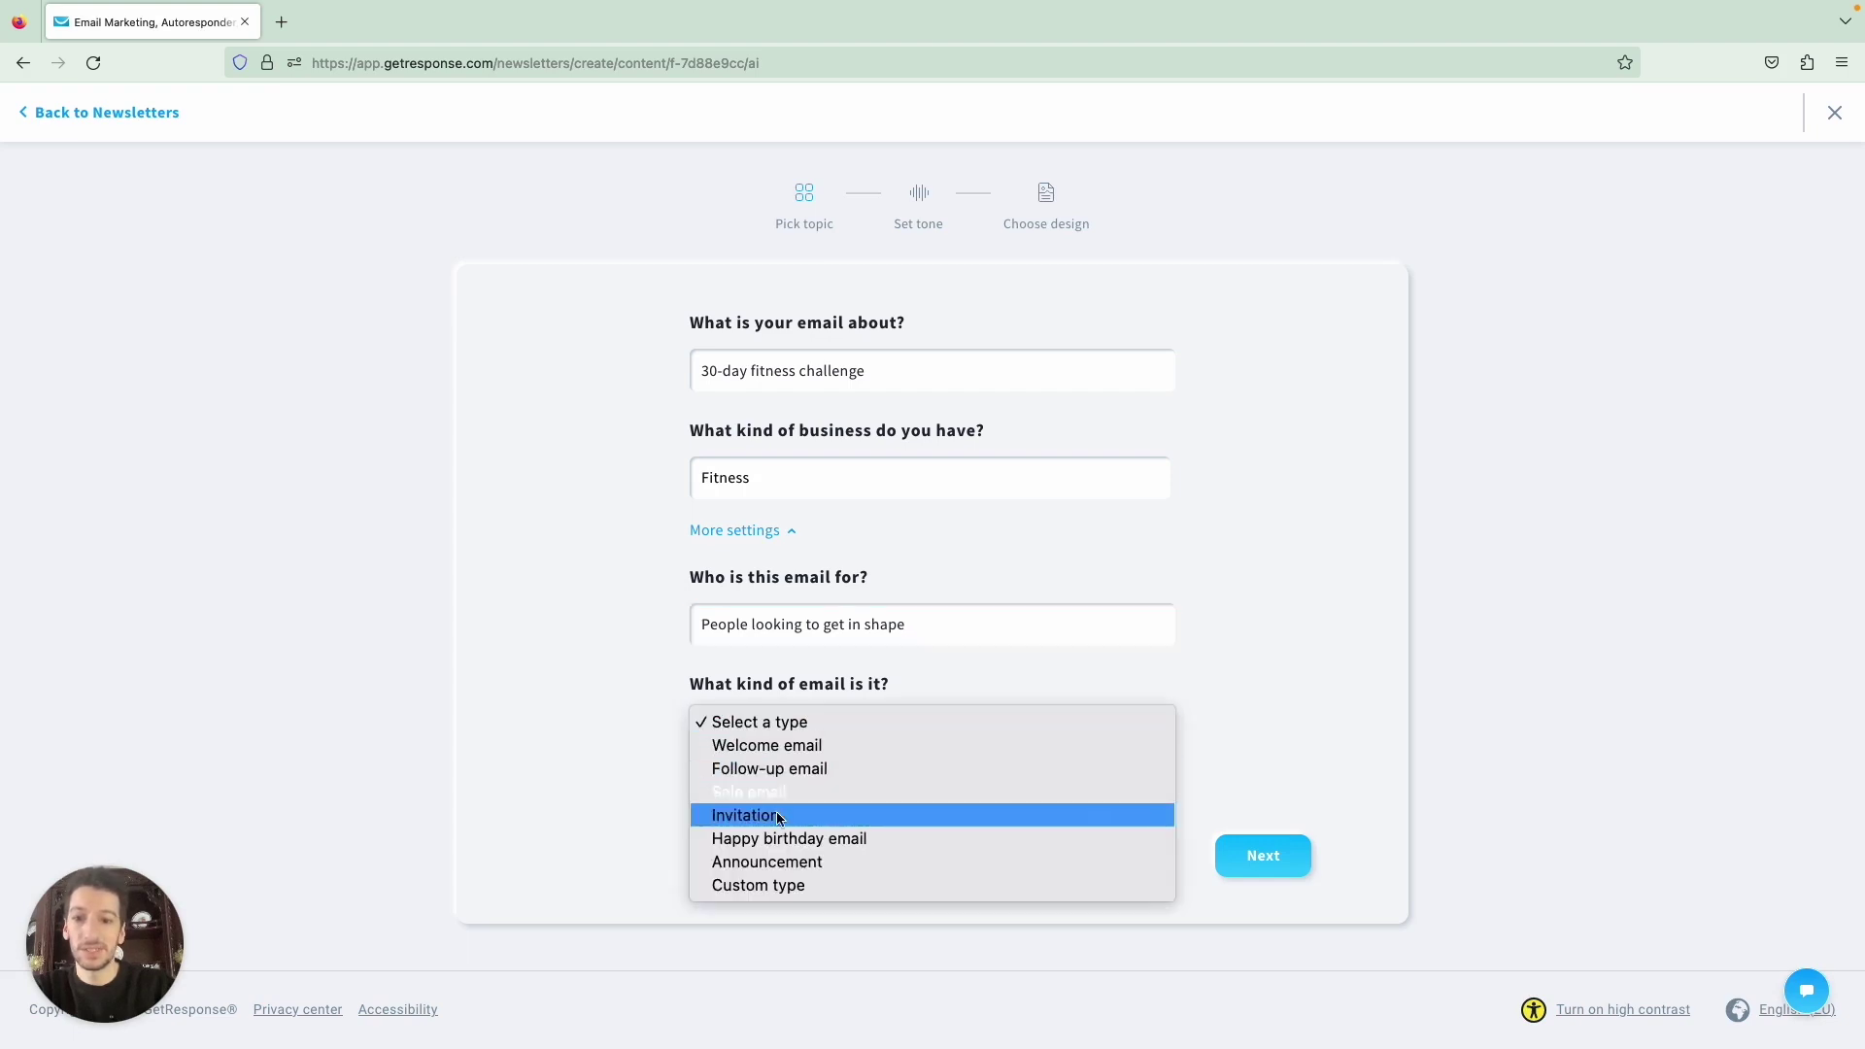
pyautogui.click(779, 889)
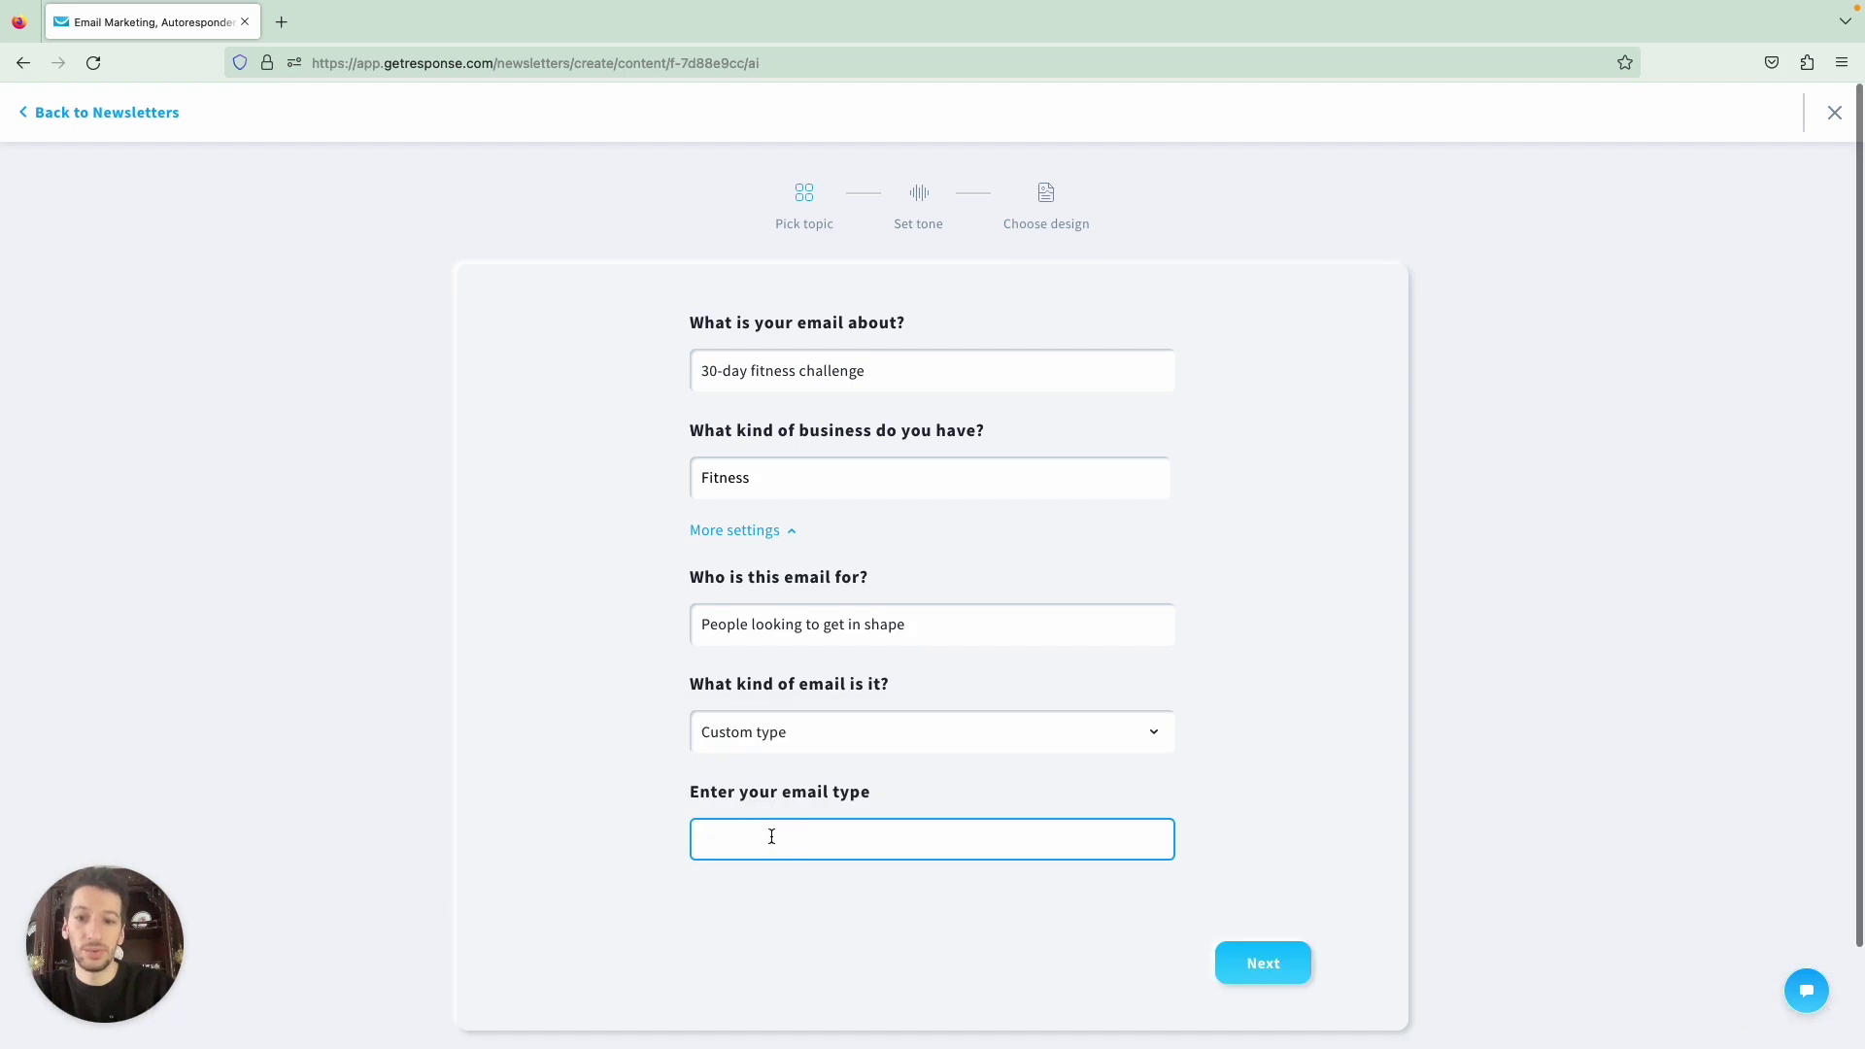
pyautogui.click(809, 724)
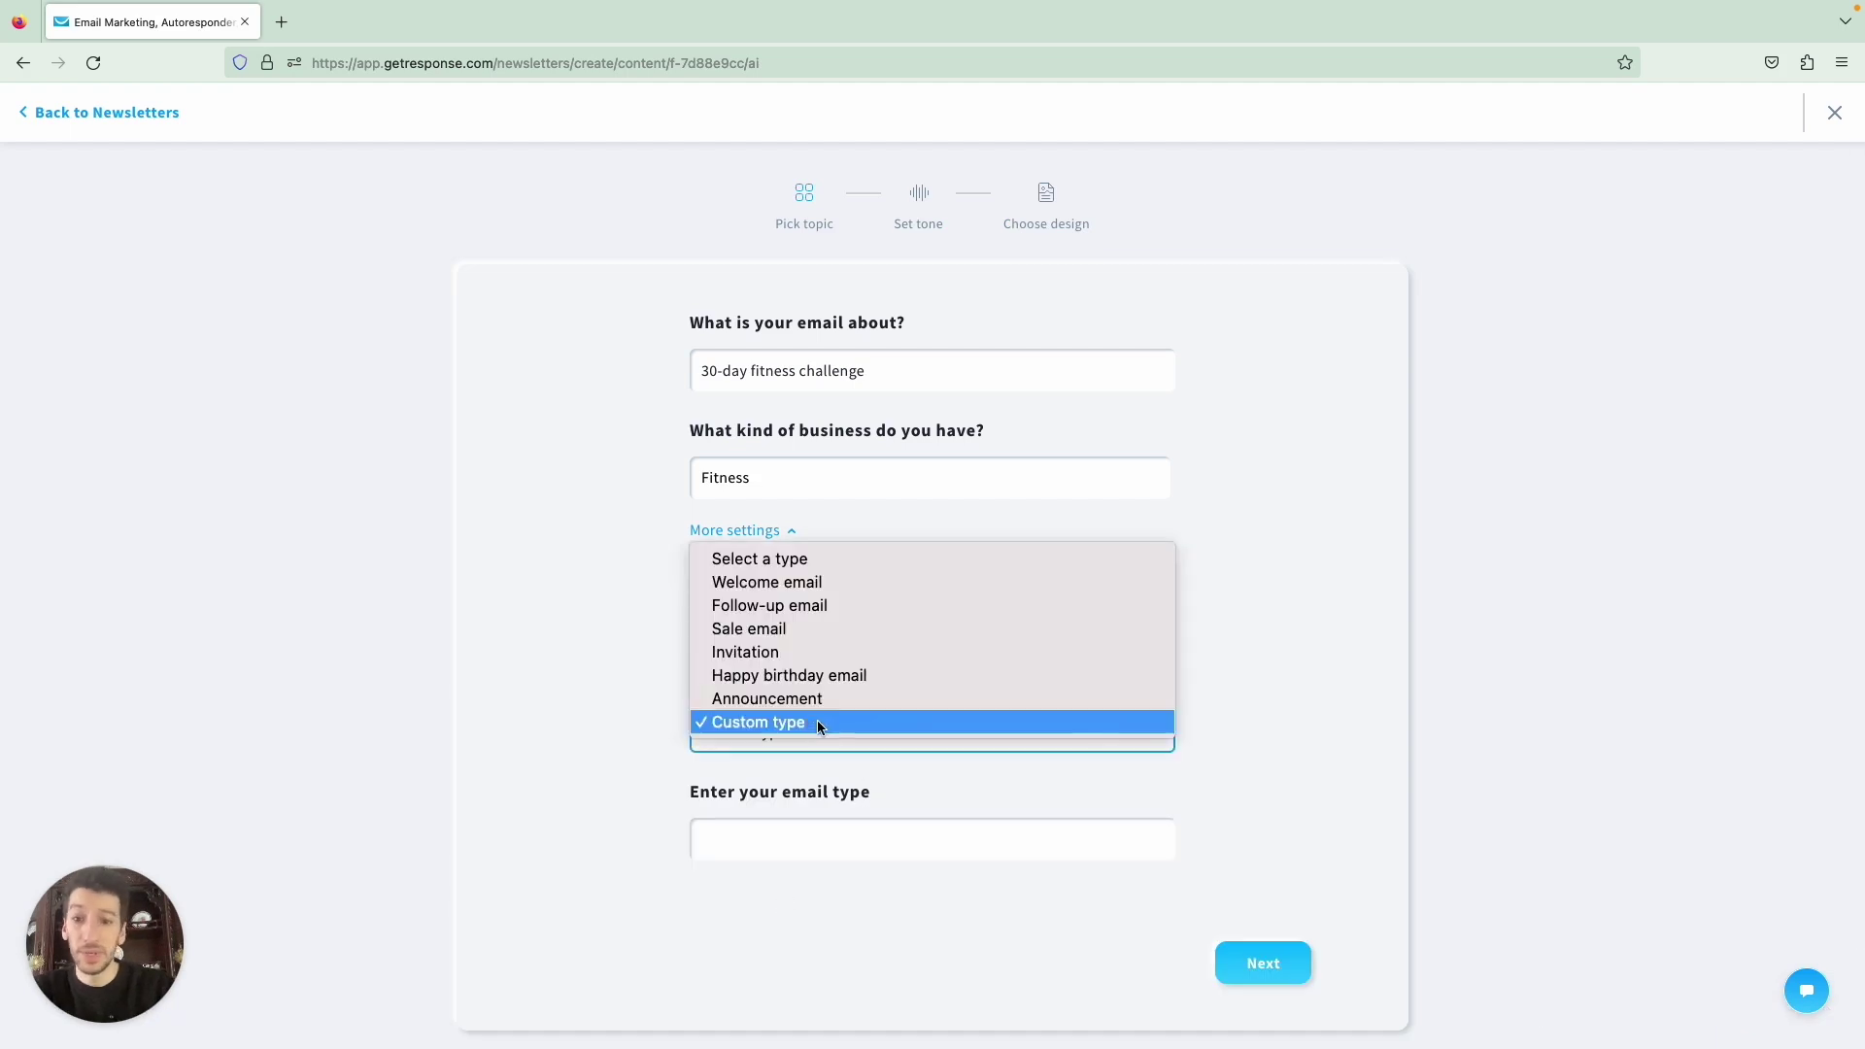
pyautogui.click(795, 698)
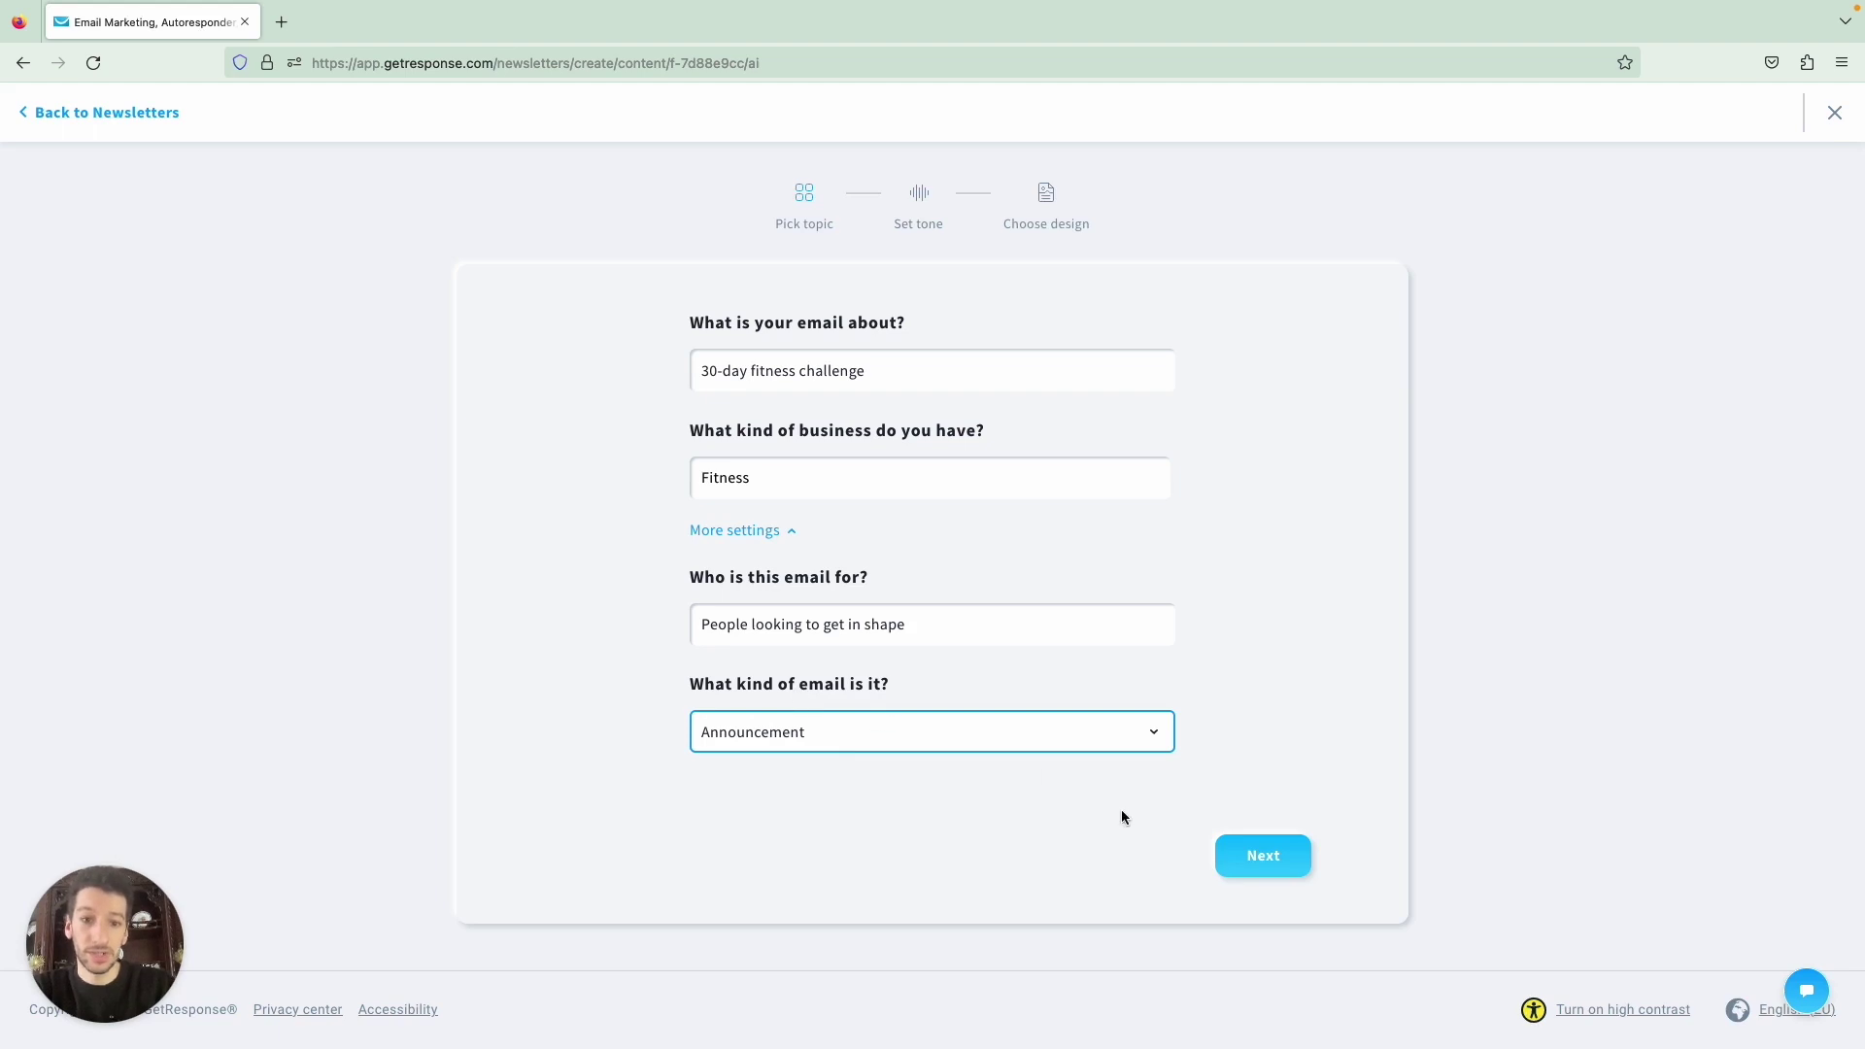
pyautogui.click(1263, 860)
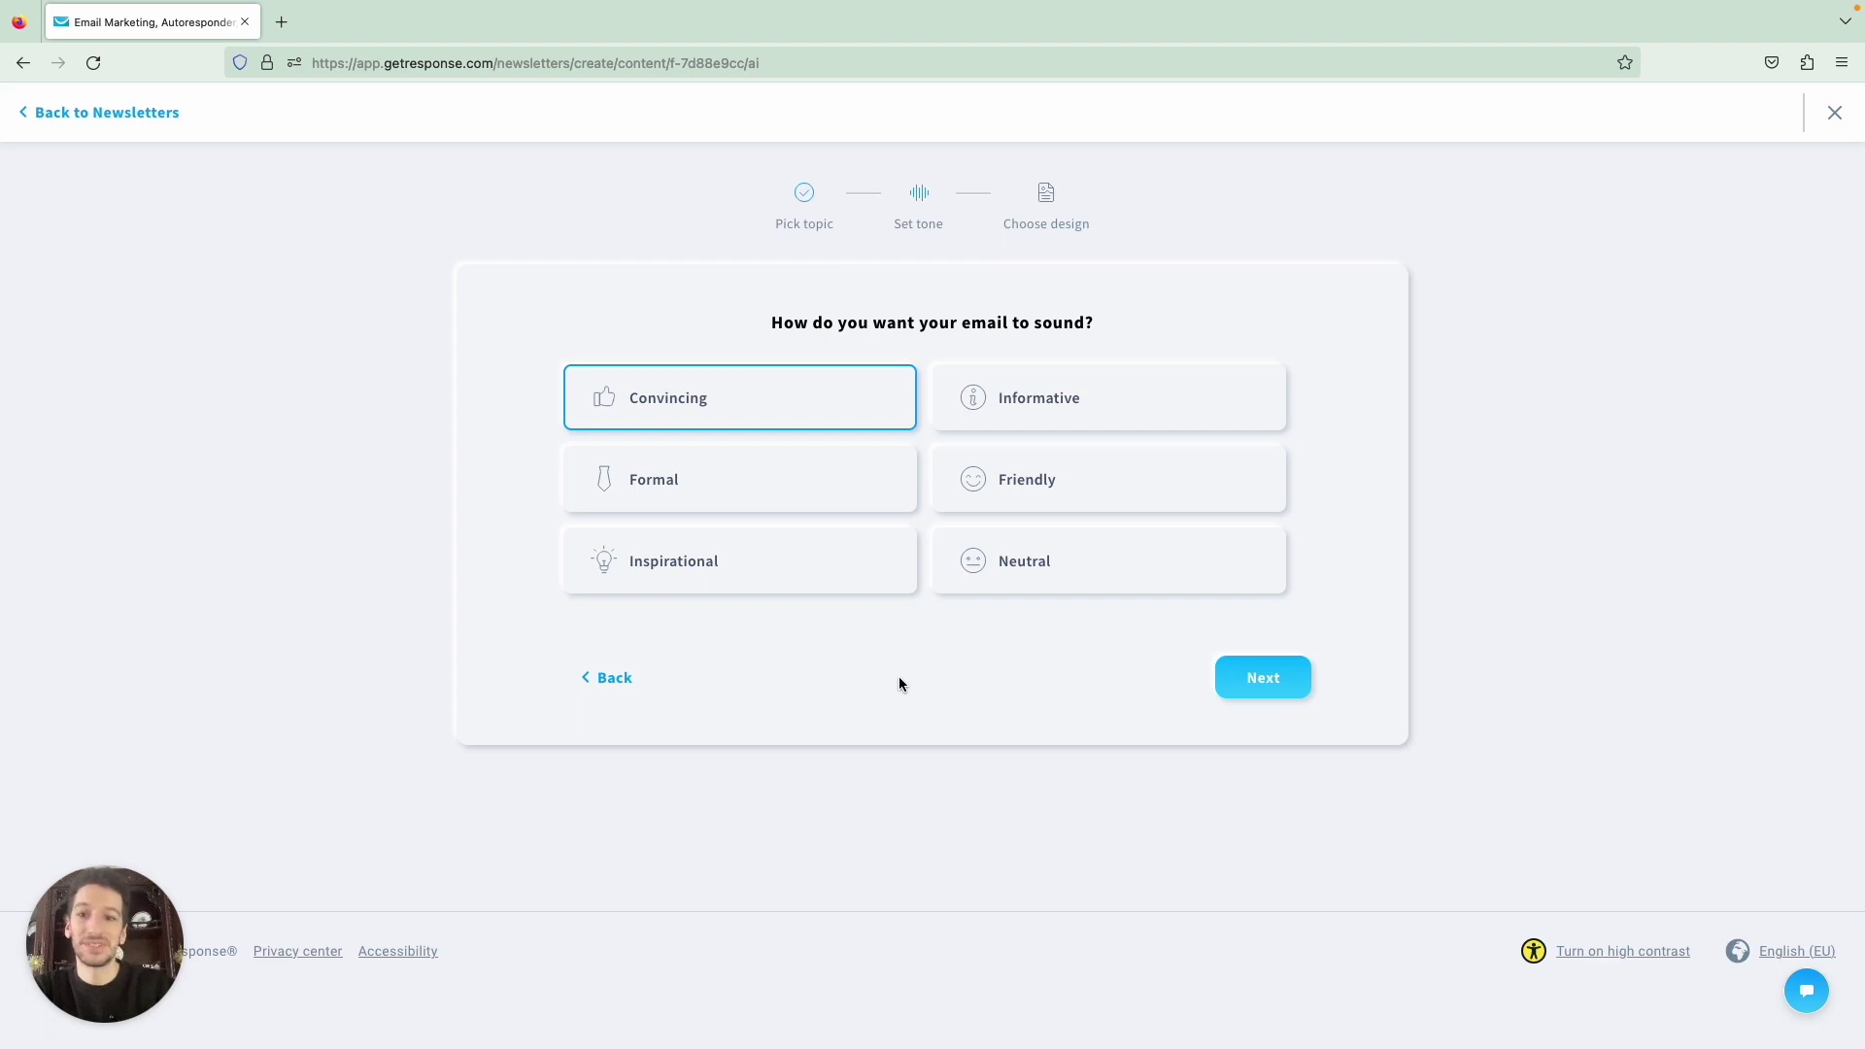
pyautogui.click(759, 580)
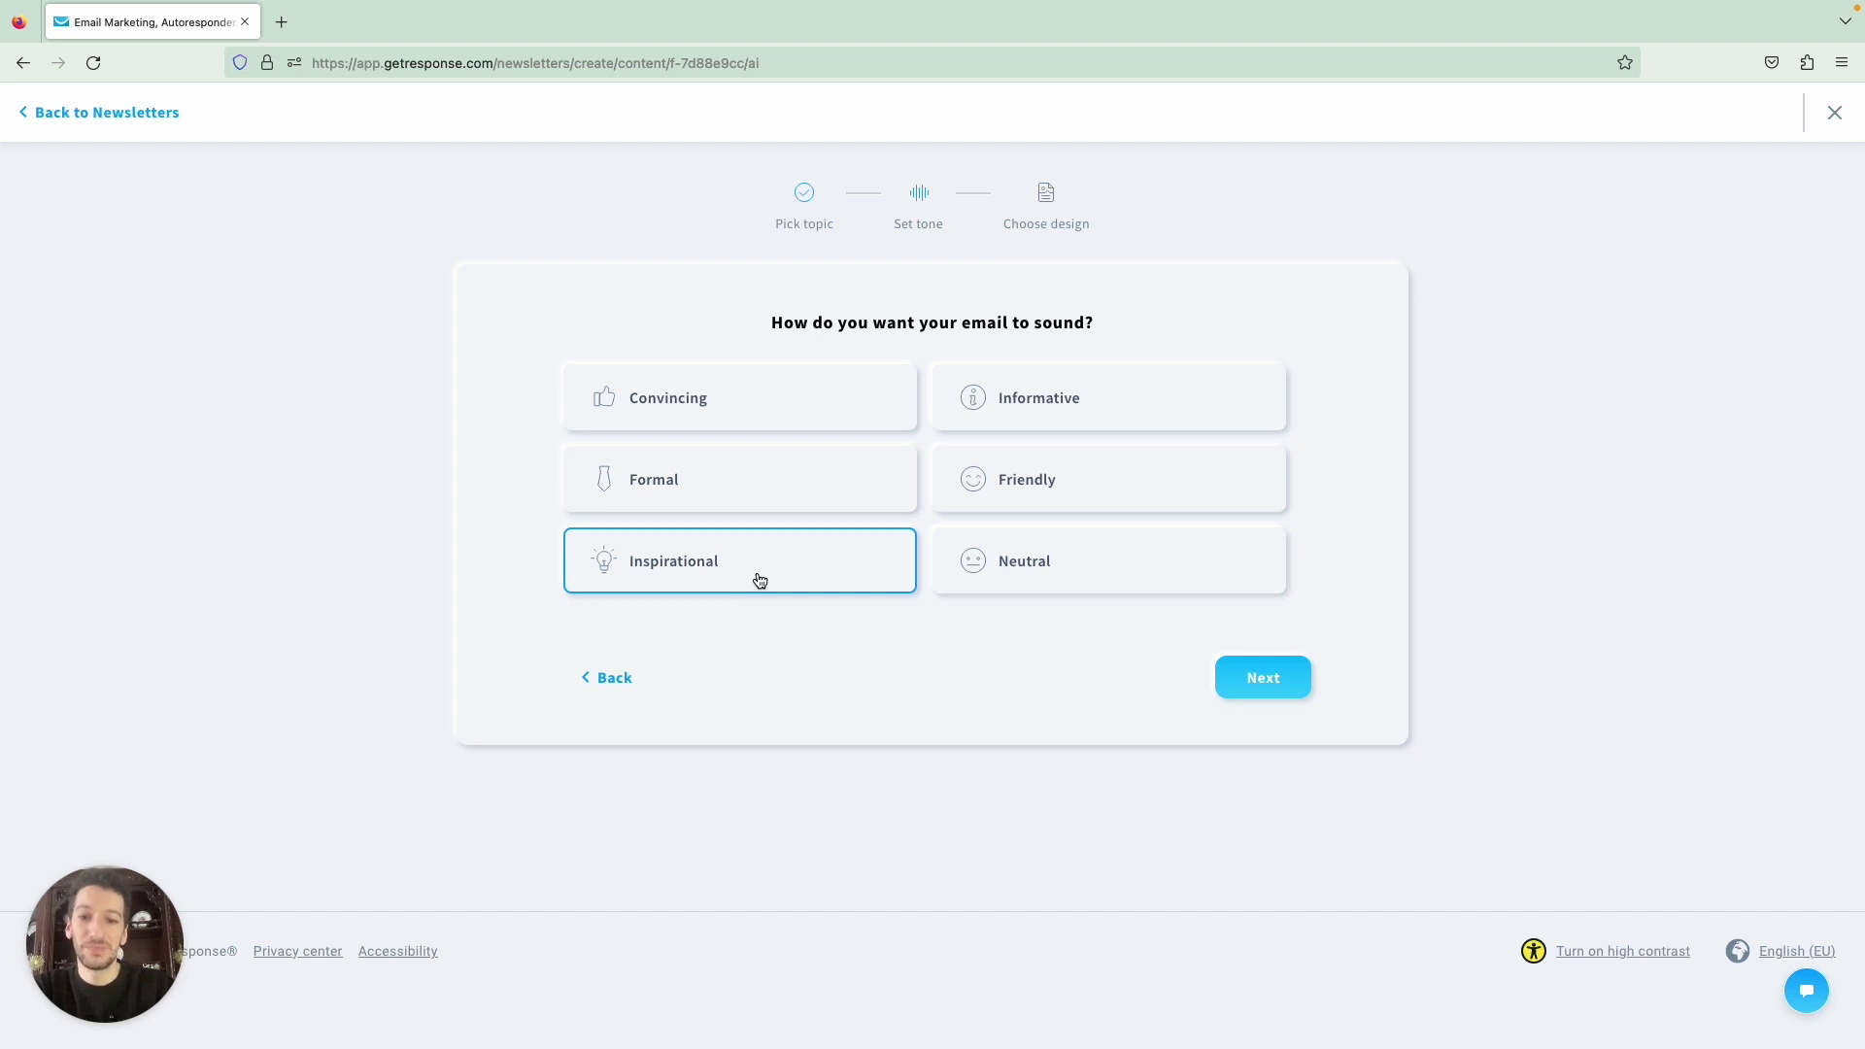
pyautogui.click(1236, 679)
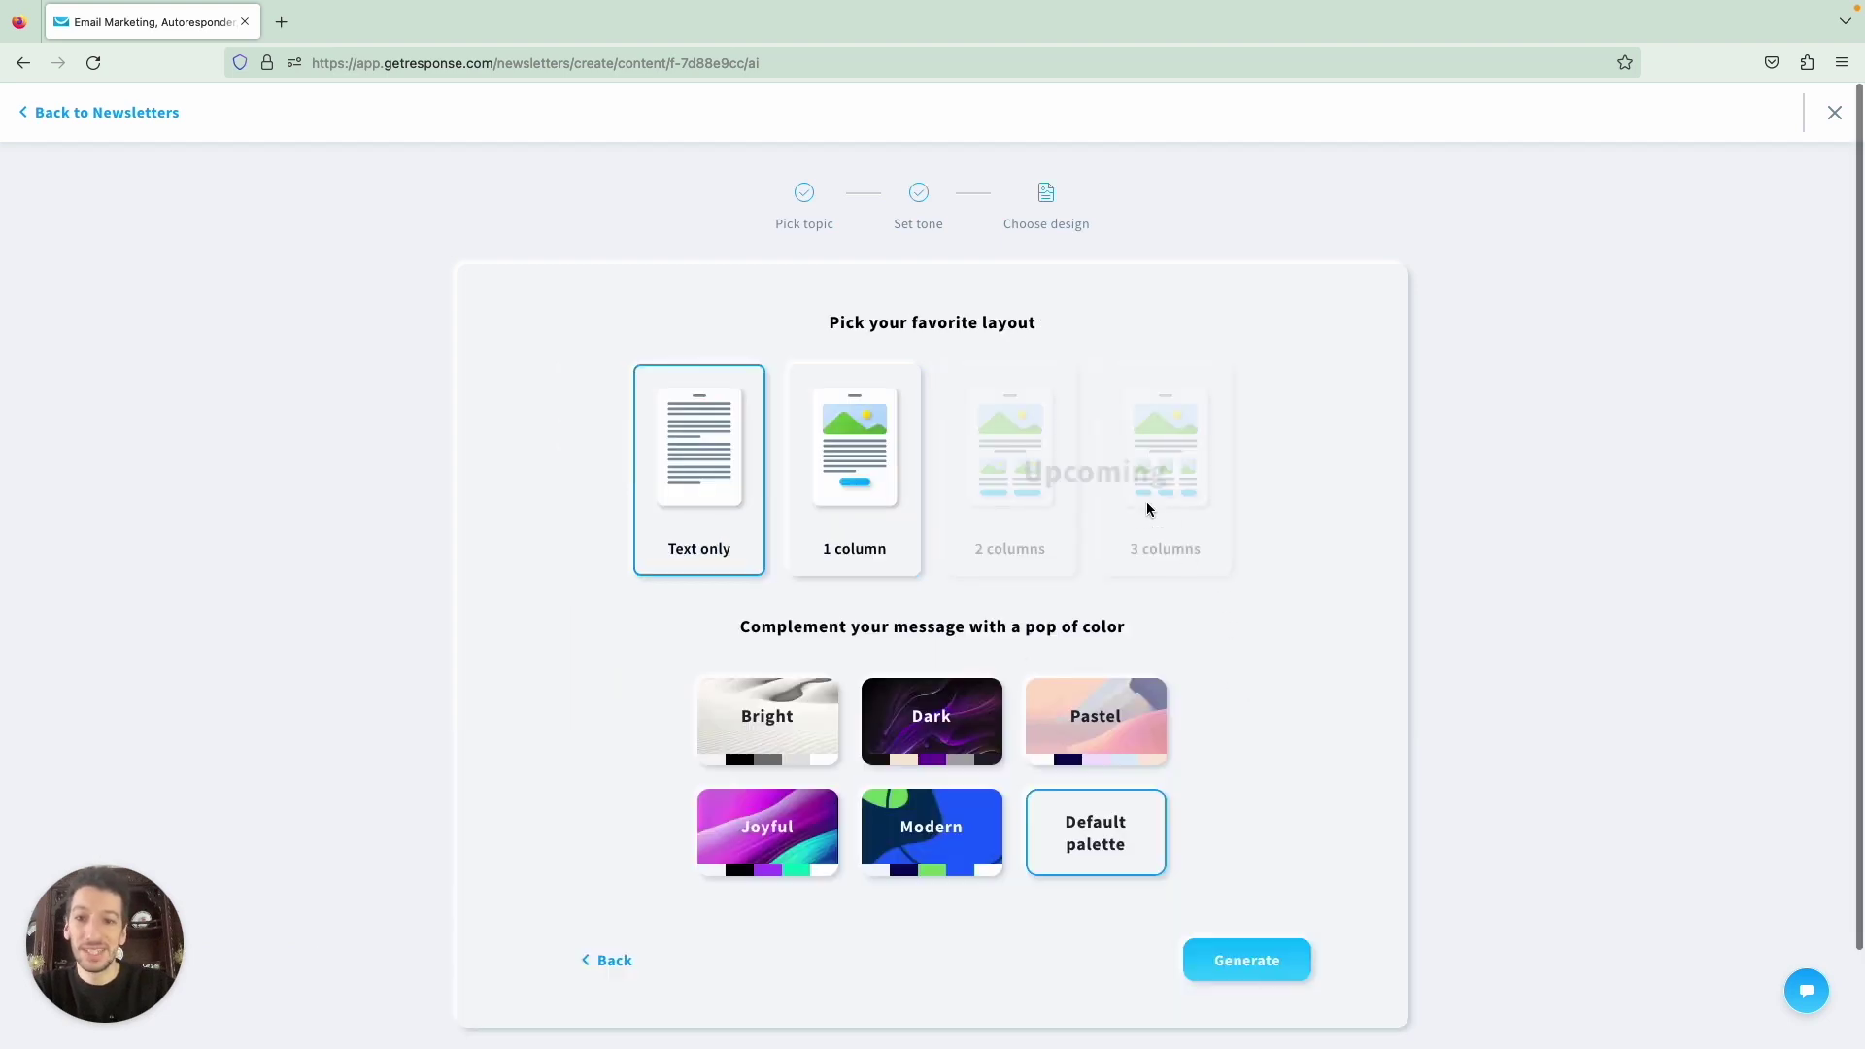
# - Generate the email with the Pastel colour palette and the 1 column layout
pyautogui.scroll(-1, 1147, 502)
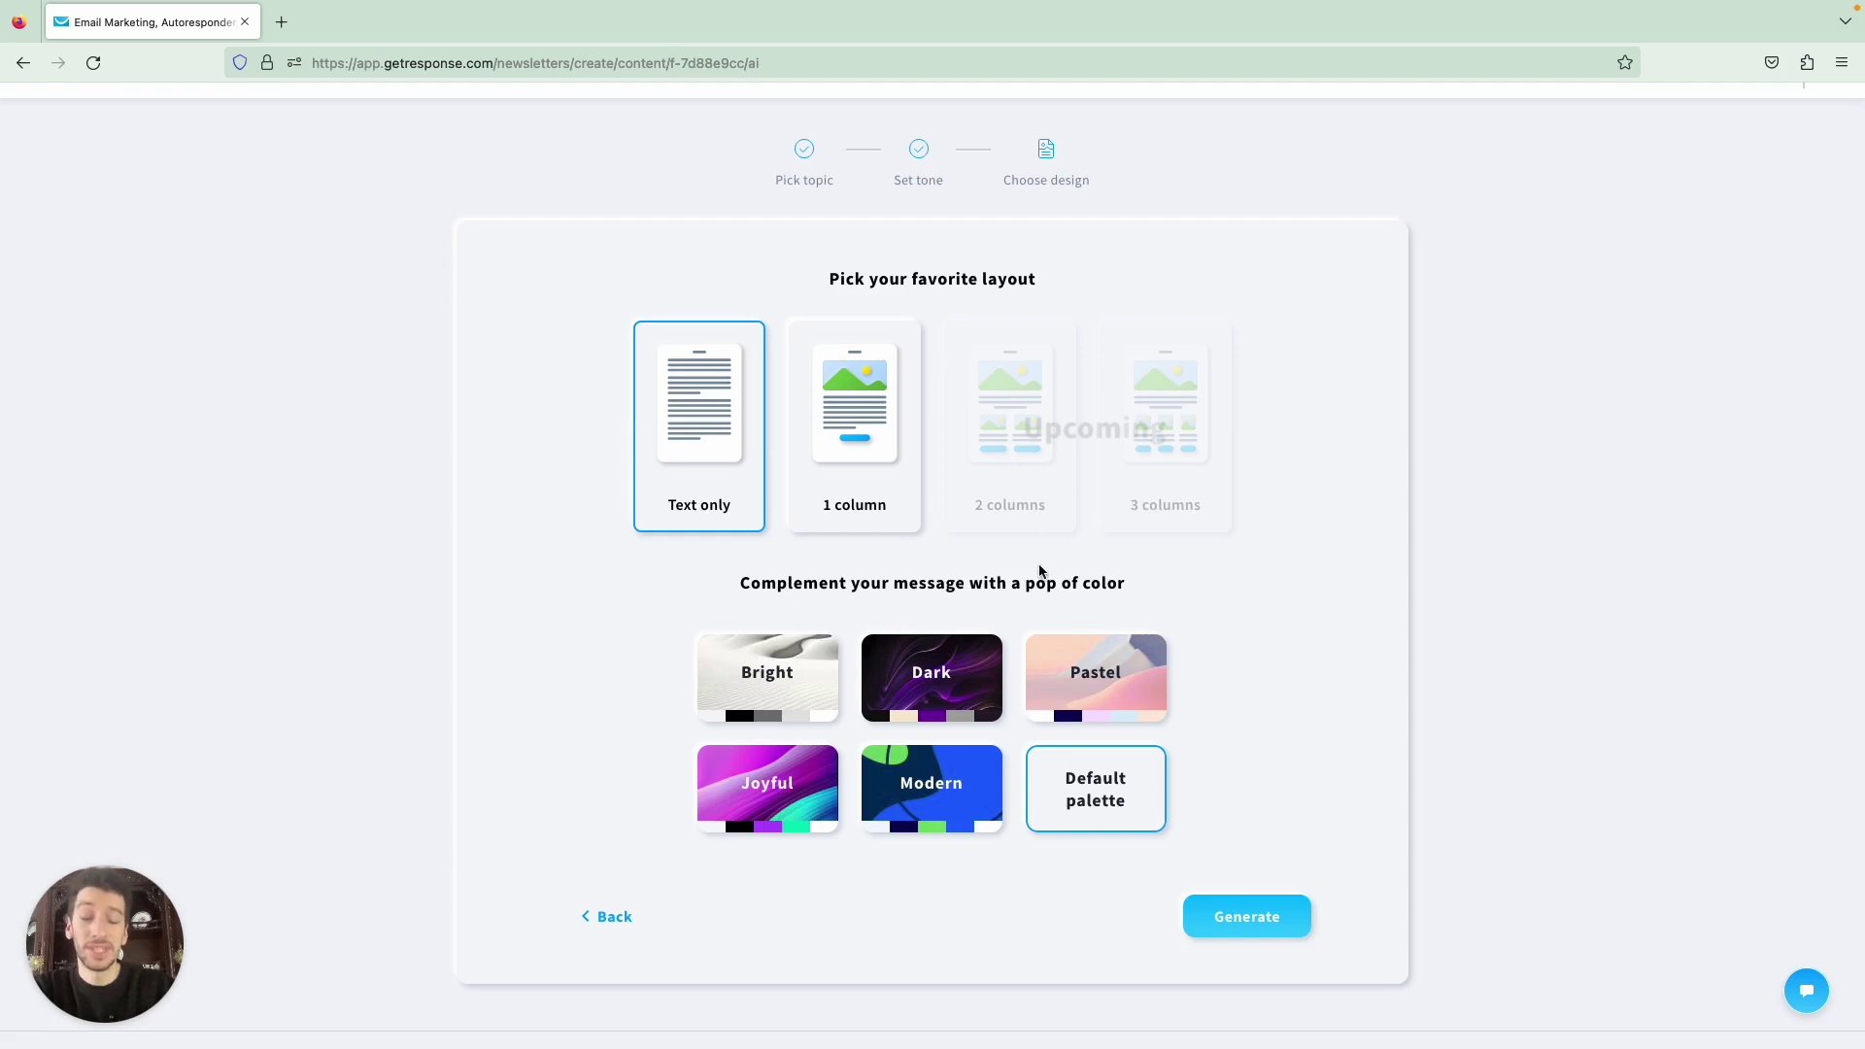
pyautogui.click(1056, 661)
pyautogui.click(821, 460)
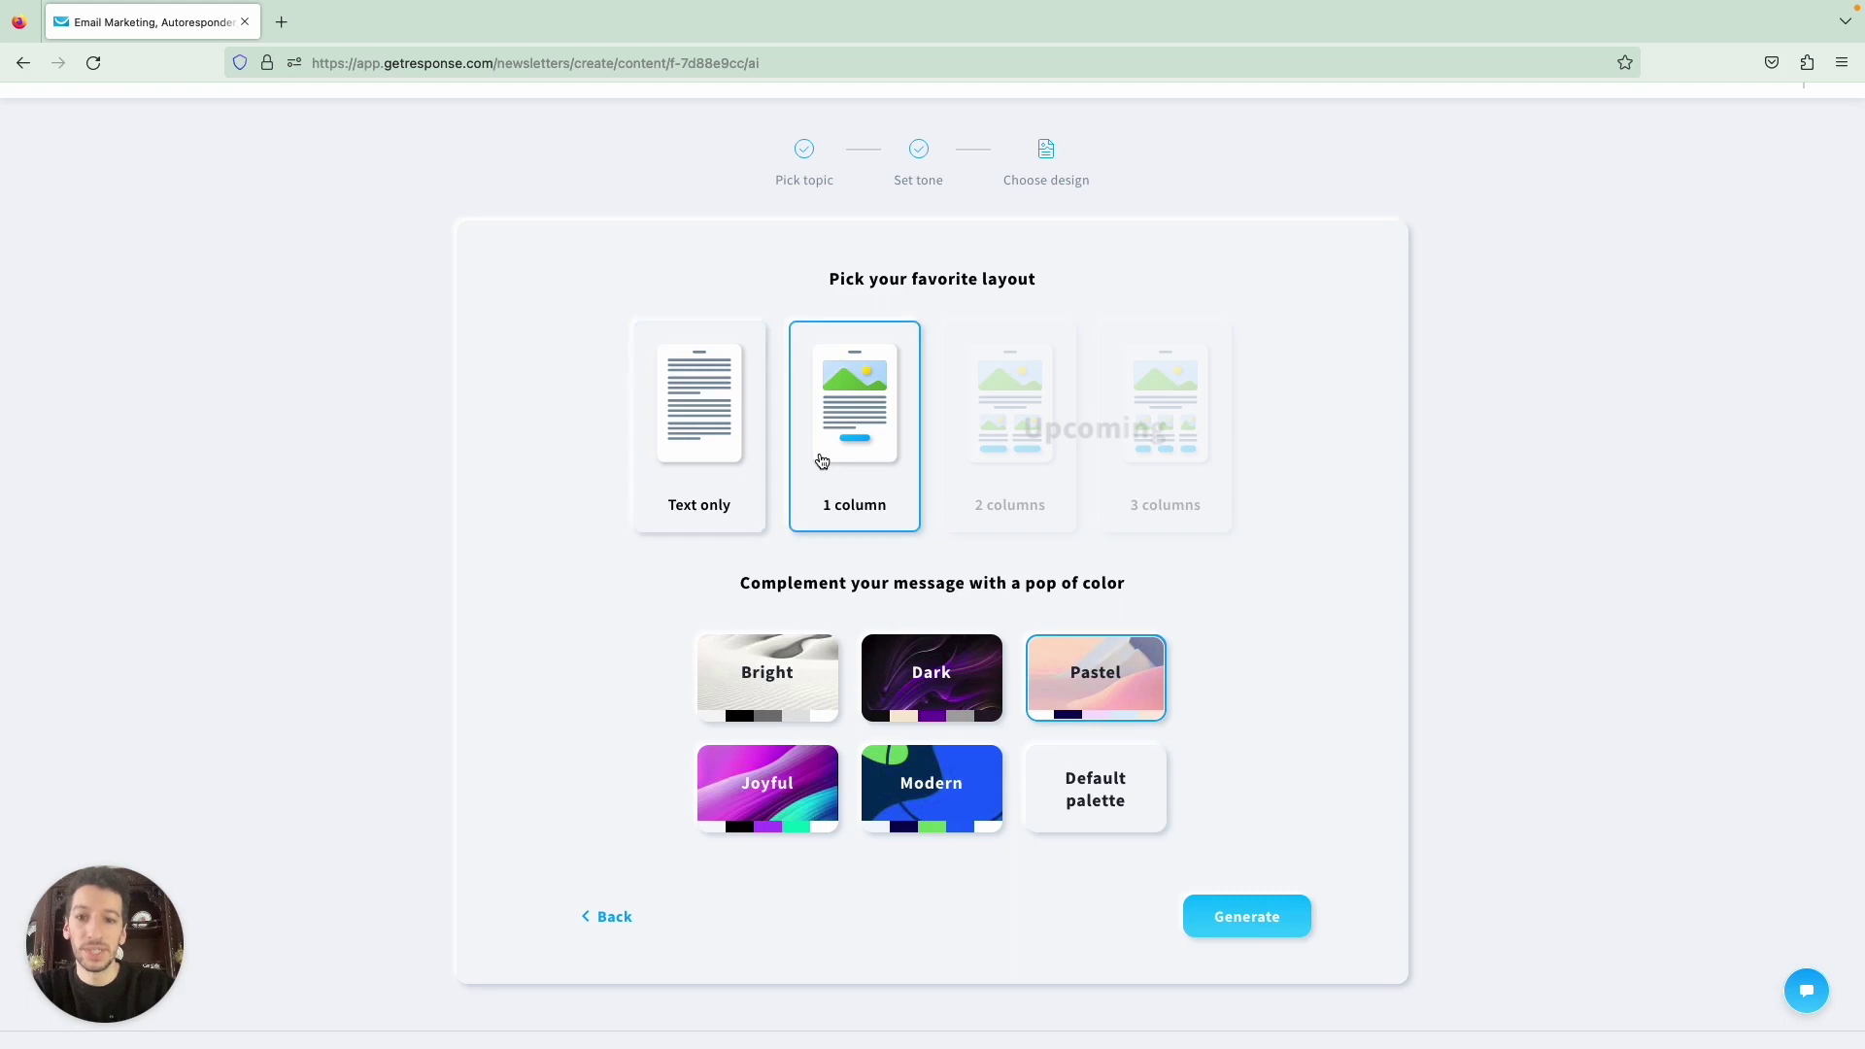
pyautogui.click(1227, 918)
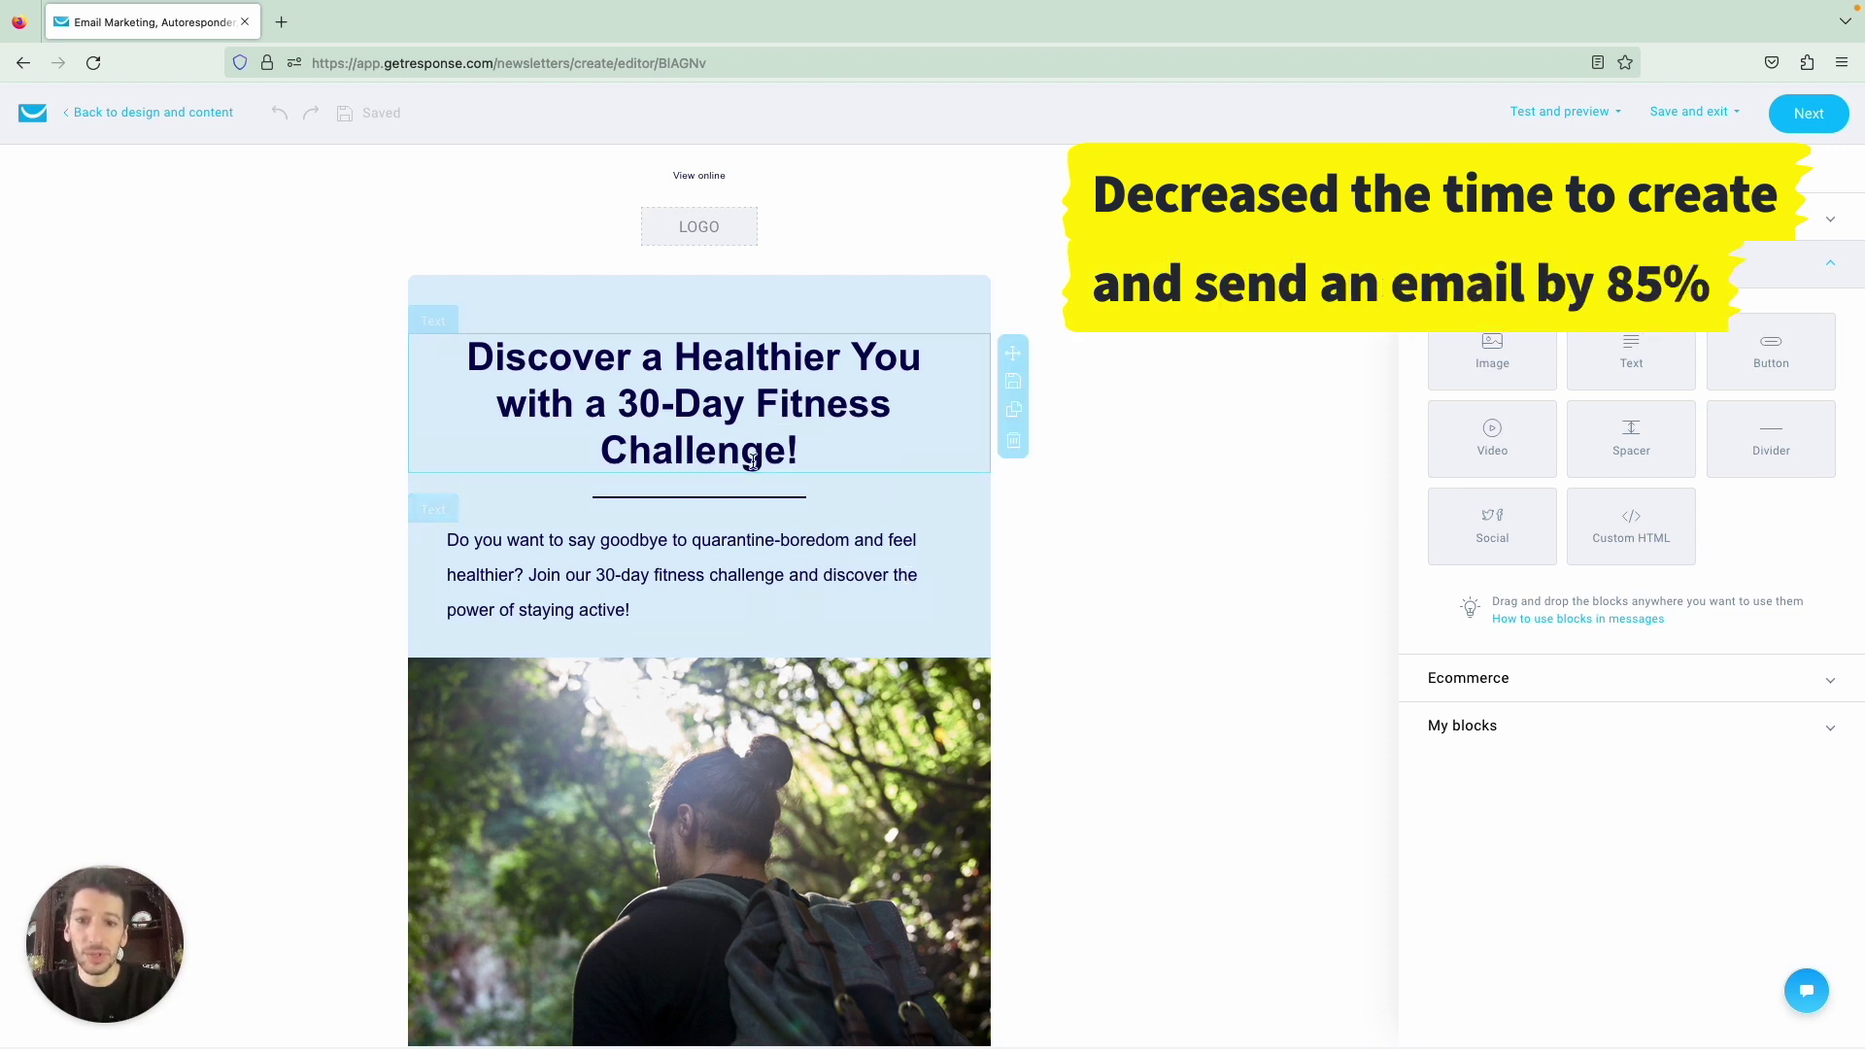
pyautogui.scroll(-3, 799, 434)
pyautogui.scroll(-4, 798, 434)
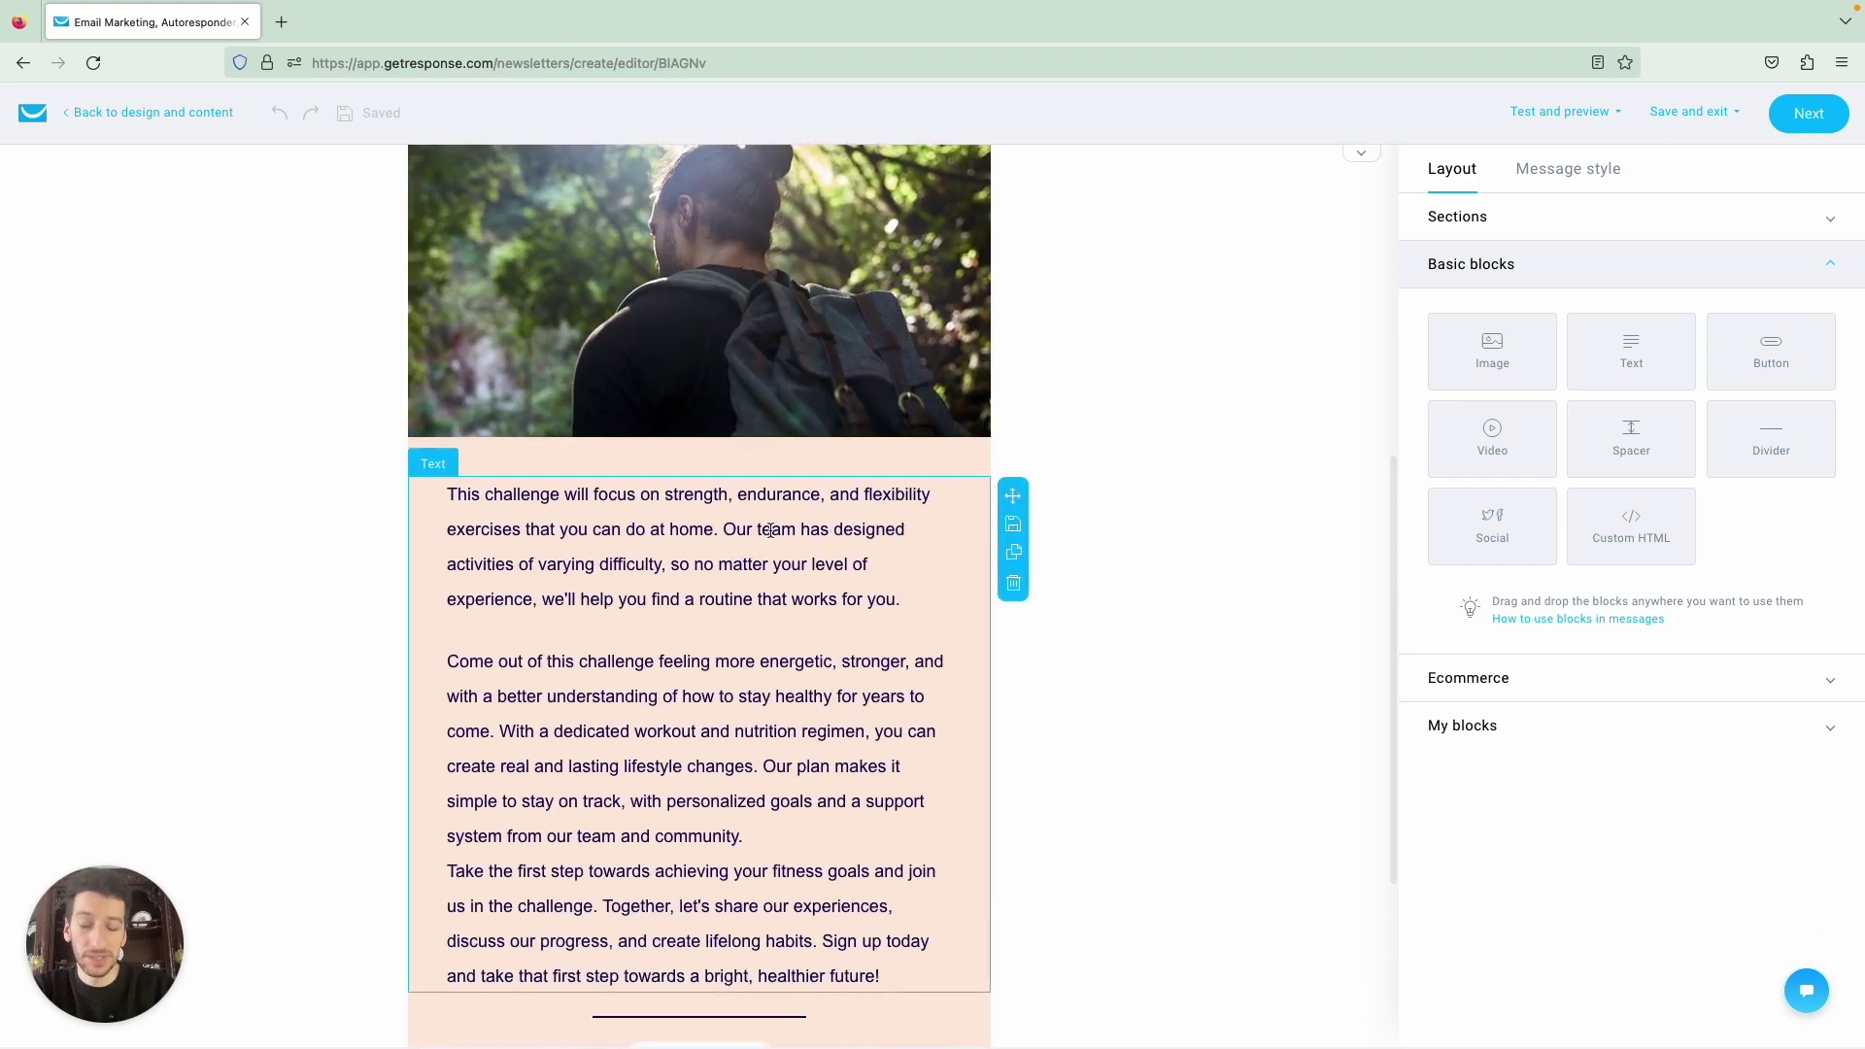
pyautogui.scroll(-1, 770, 529)
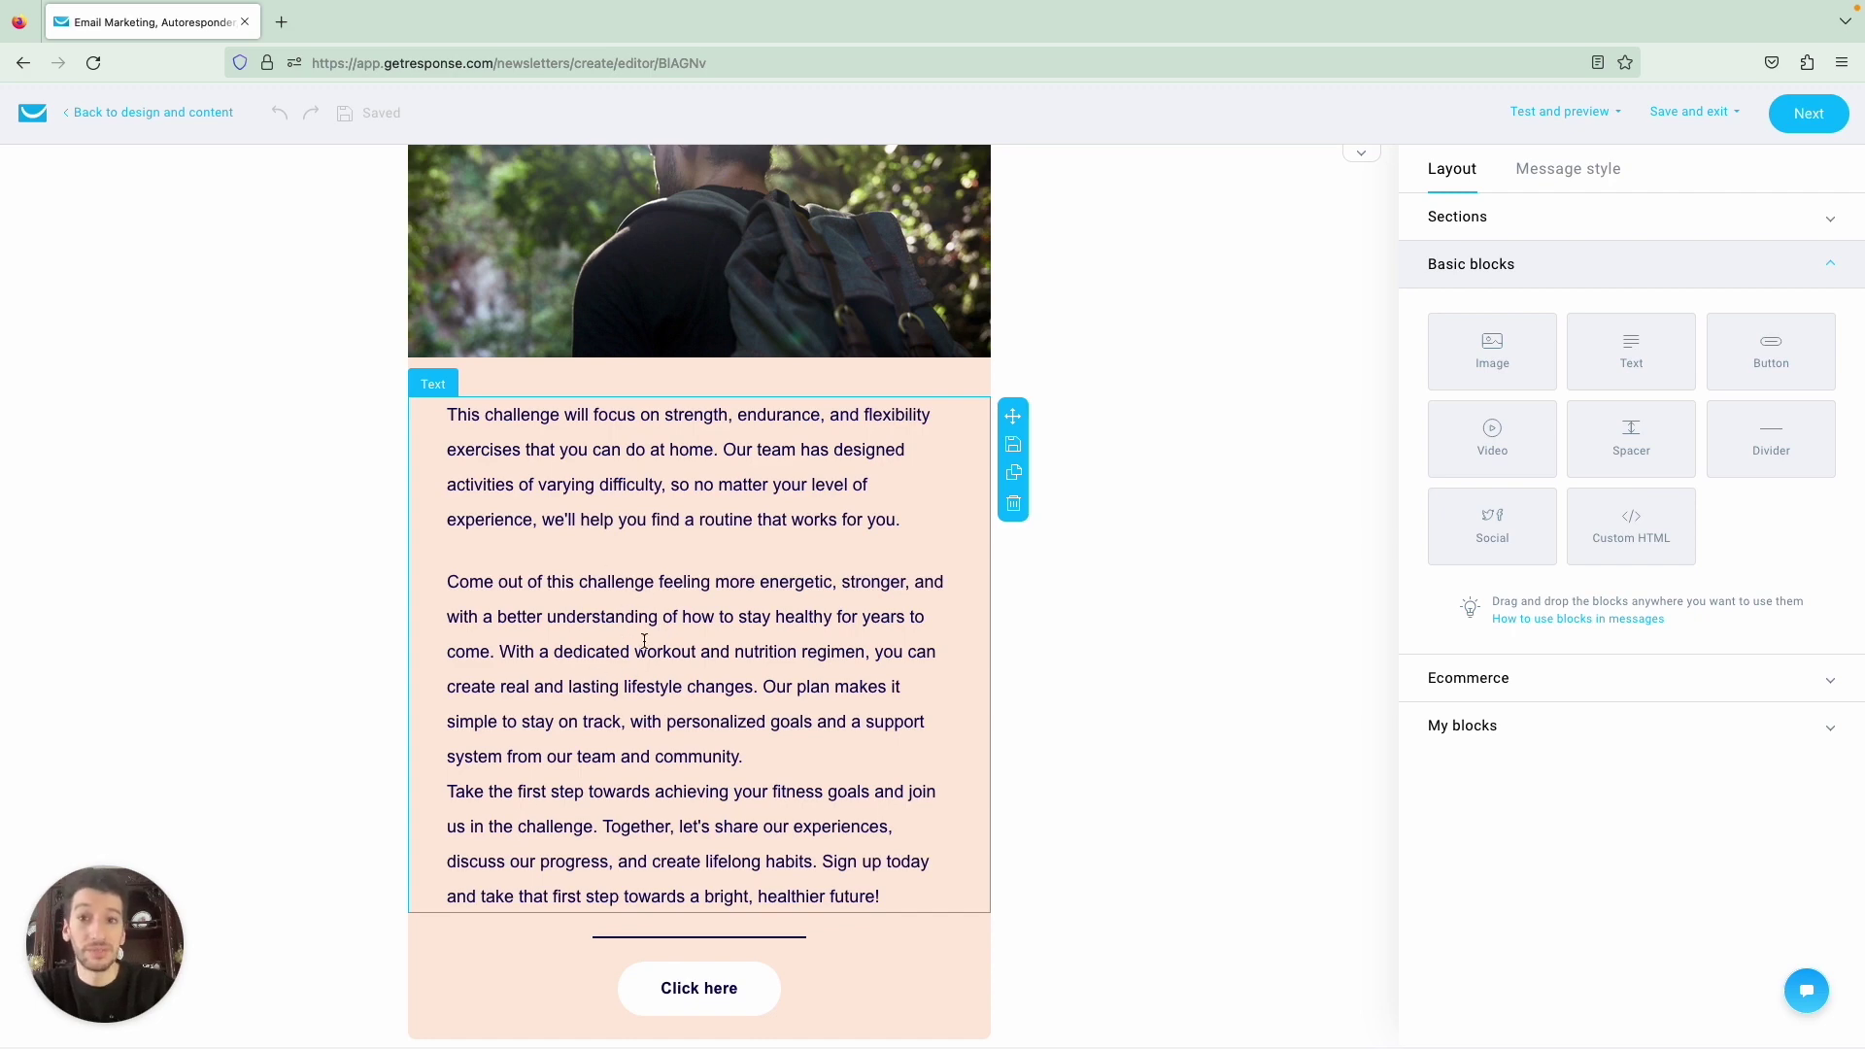
pyautogui.scroll(-1, 644, 645)
pyautogui.scroll(5, 646, 647)
pyautogui.scroll(3, 646, 646)
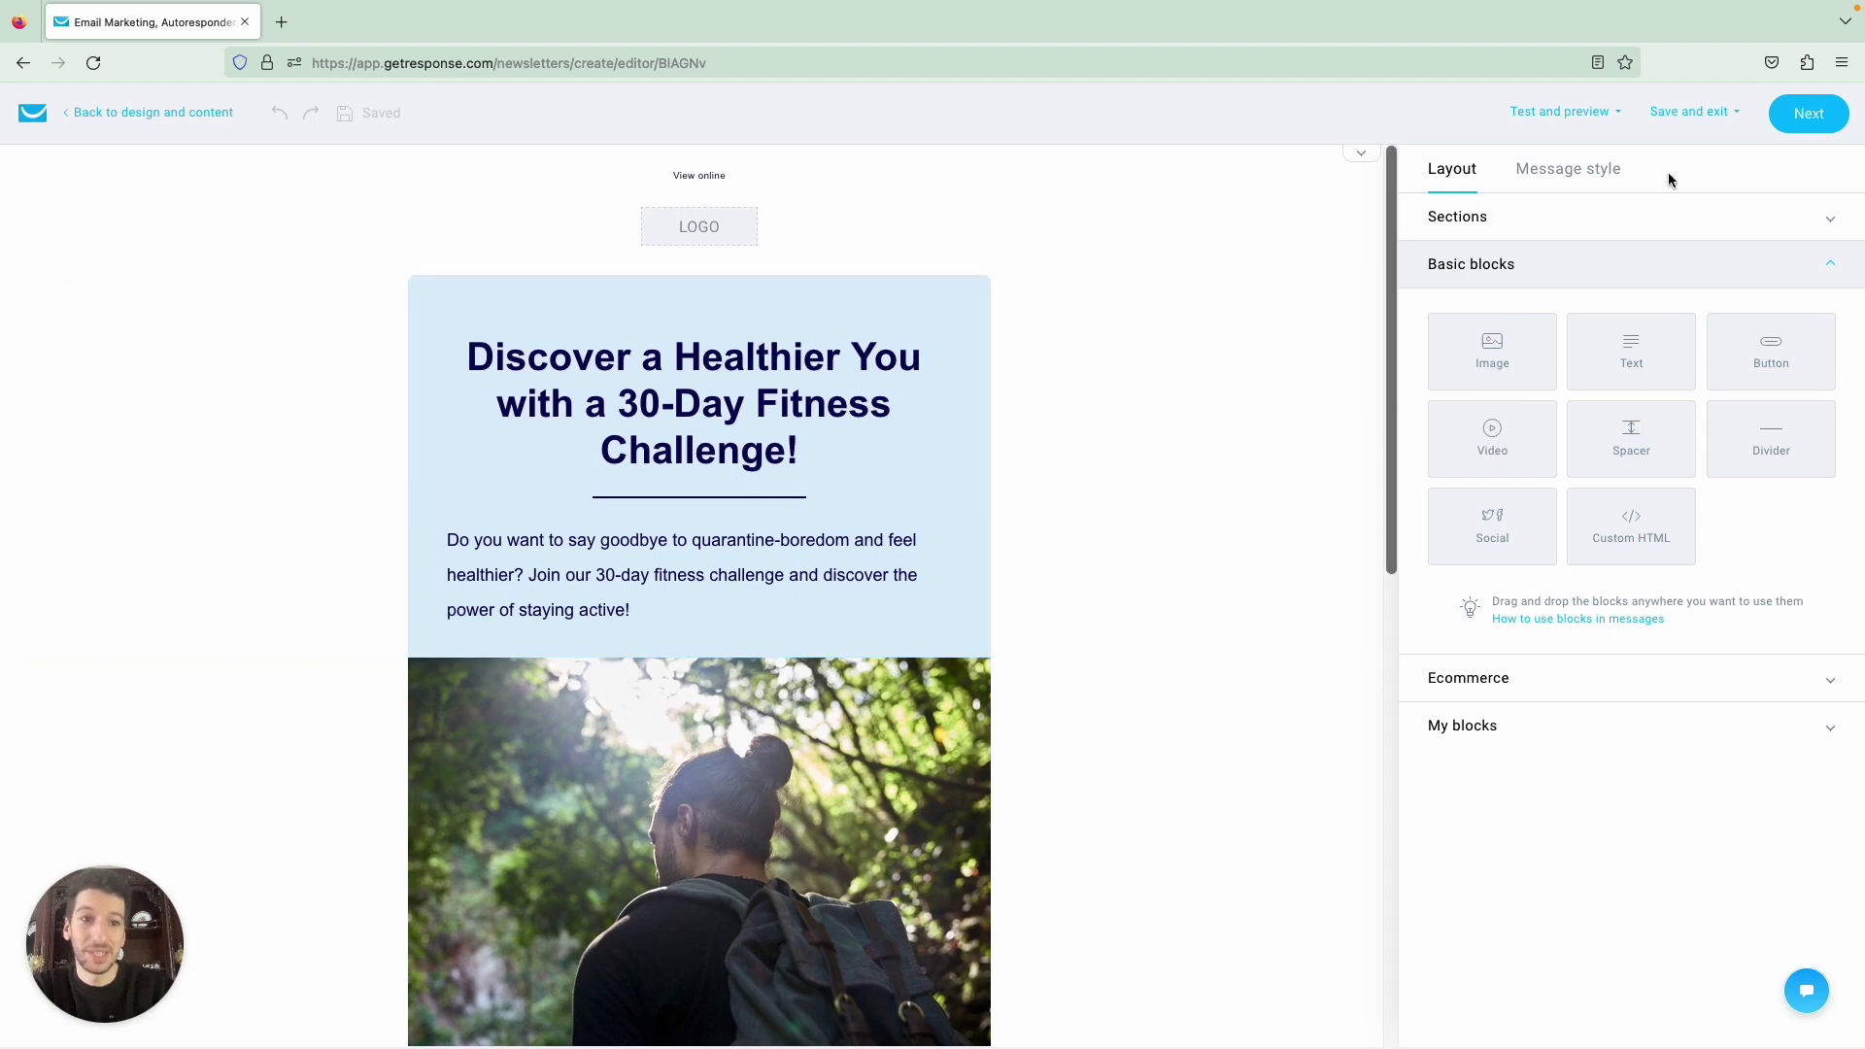
# - Leave the editor for the message settings page showing the prefilled subject line
pyautogui.click(1799, 121)
pyautogui.scroll(-1, 1157, 483)
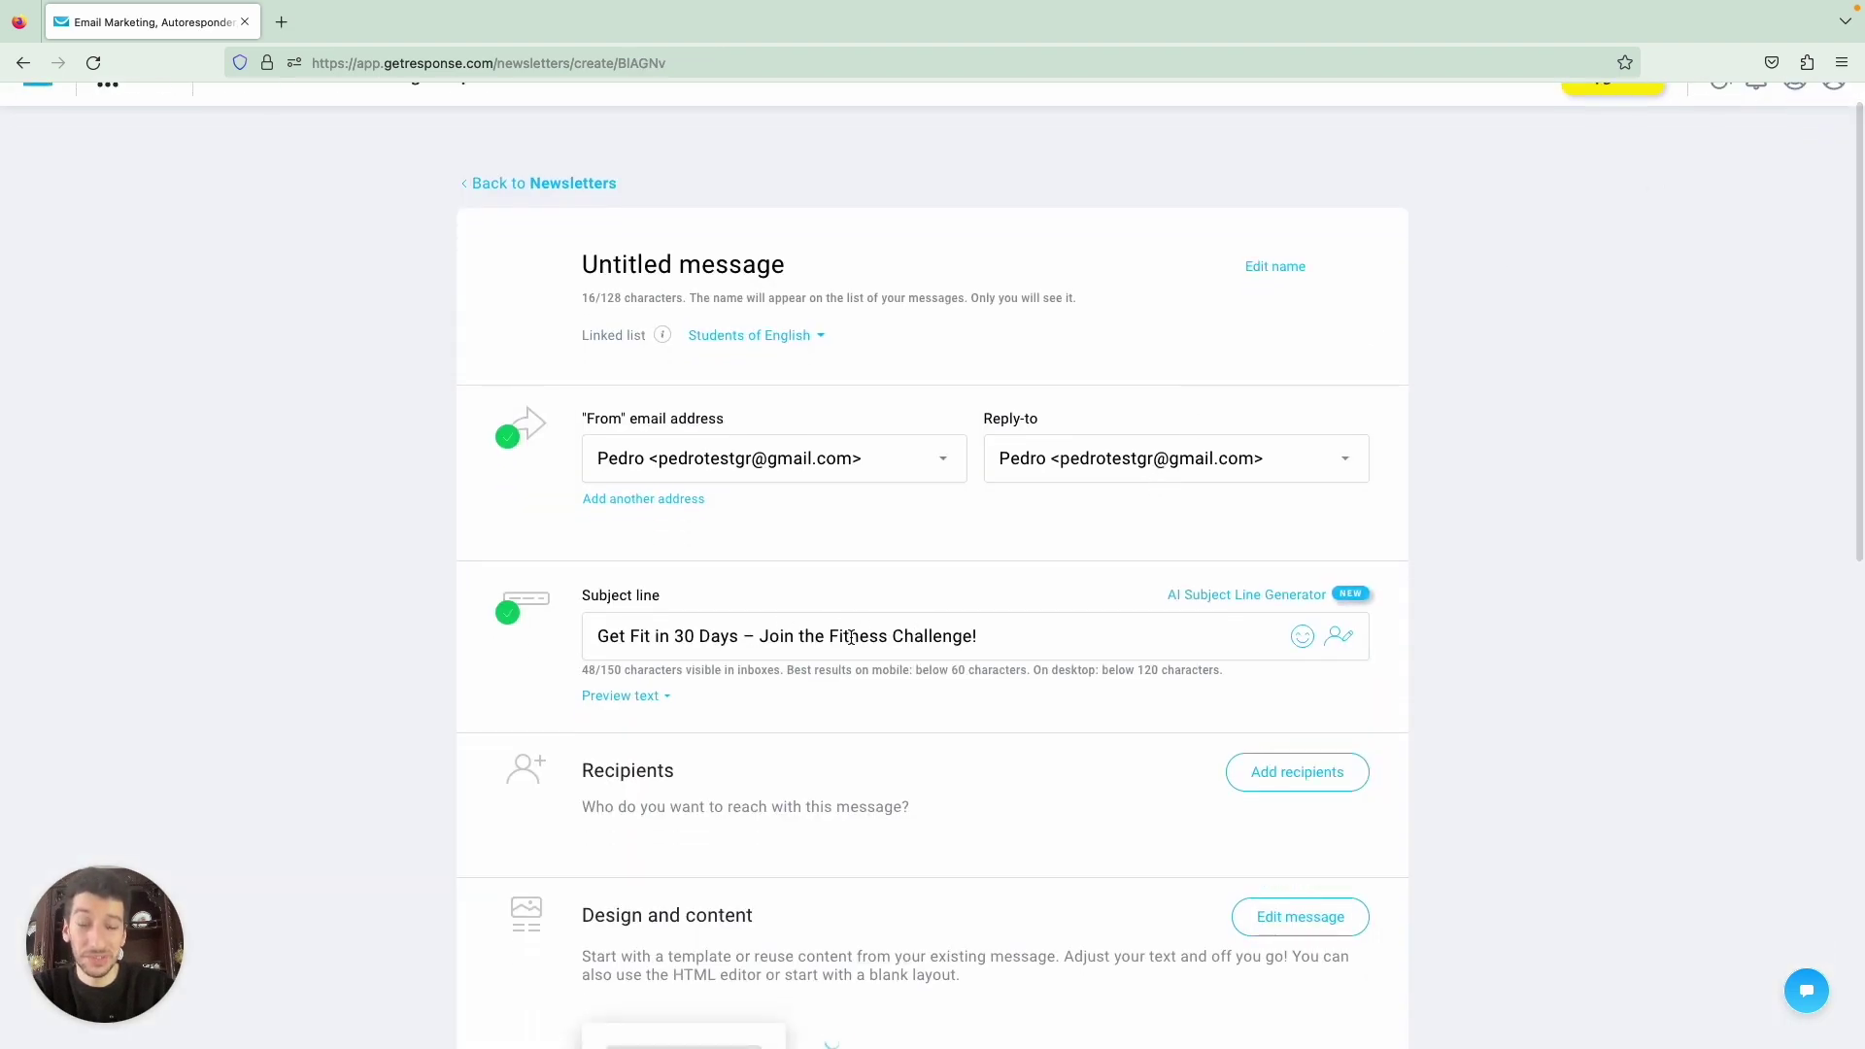
# - Generate AI subject lines for '30-day fitness challenge', Fitness business, with emoji included
pyautogui.click(1214, 600)
pyautogui.click(828, 408)
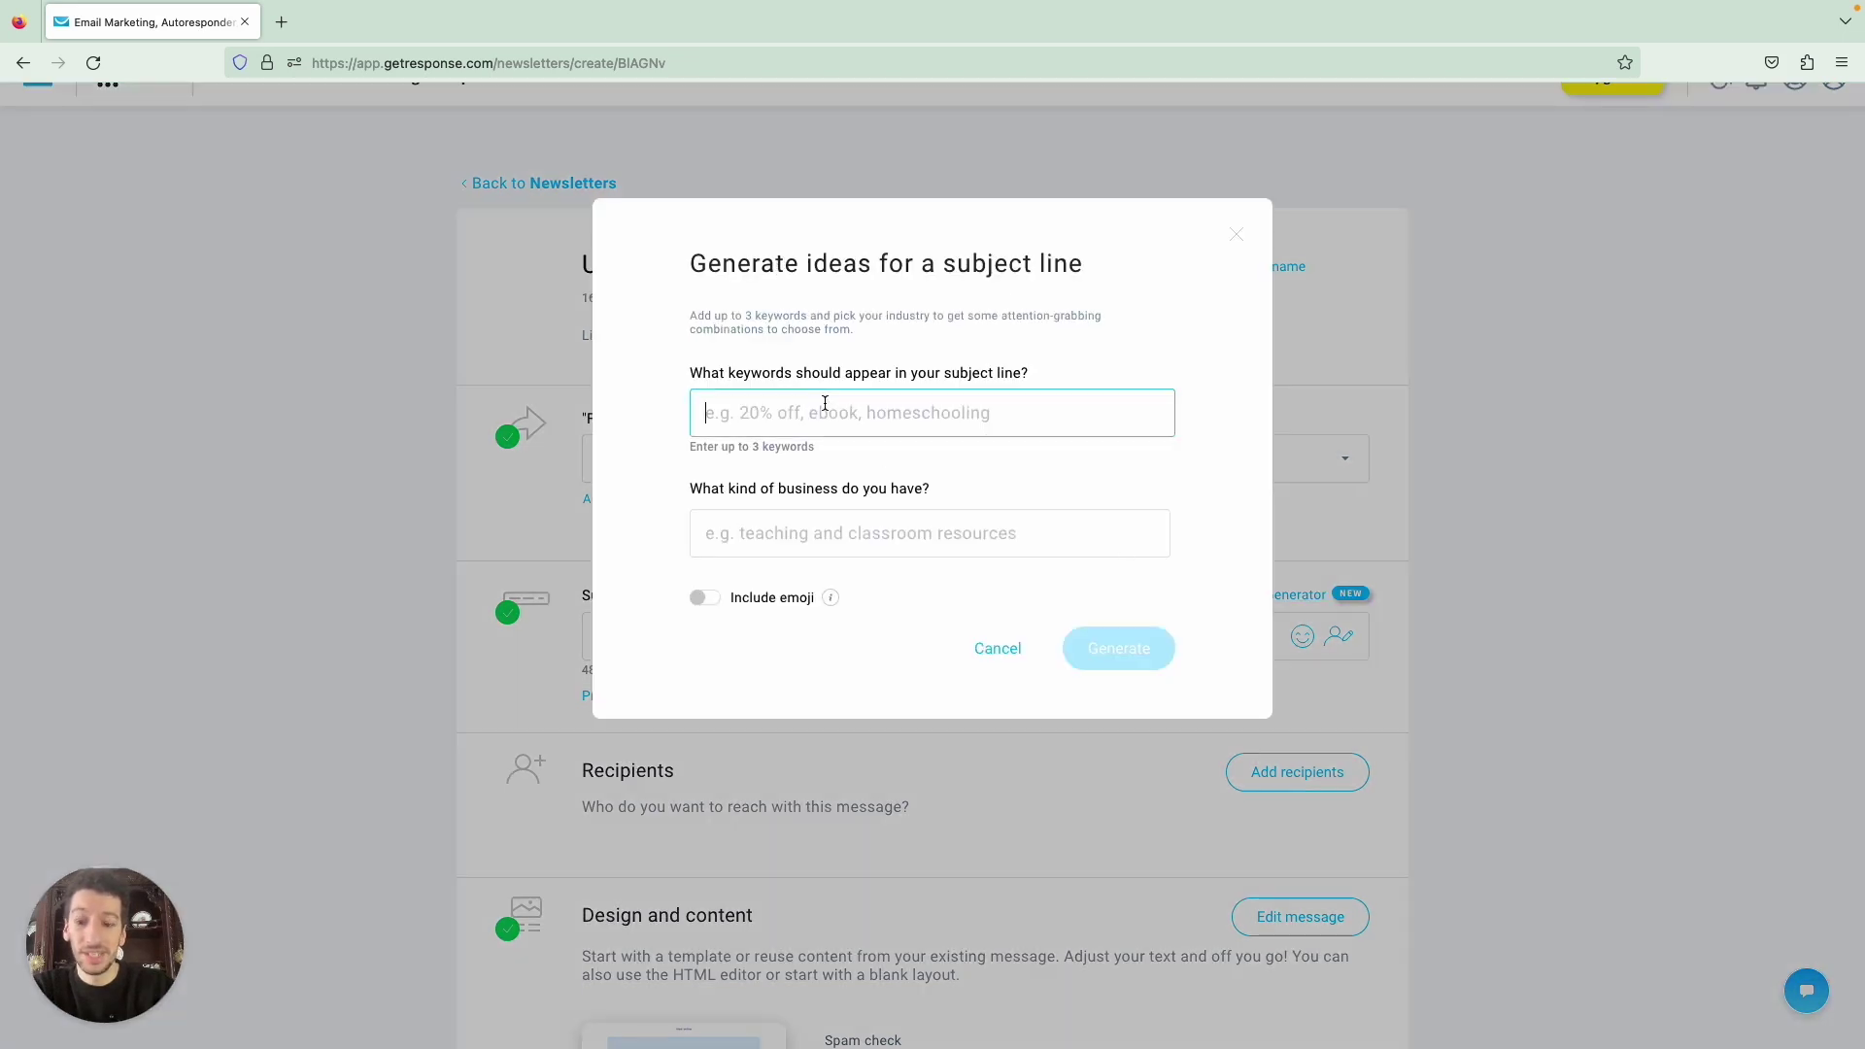
pyautogui.write('30')
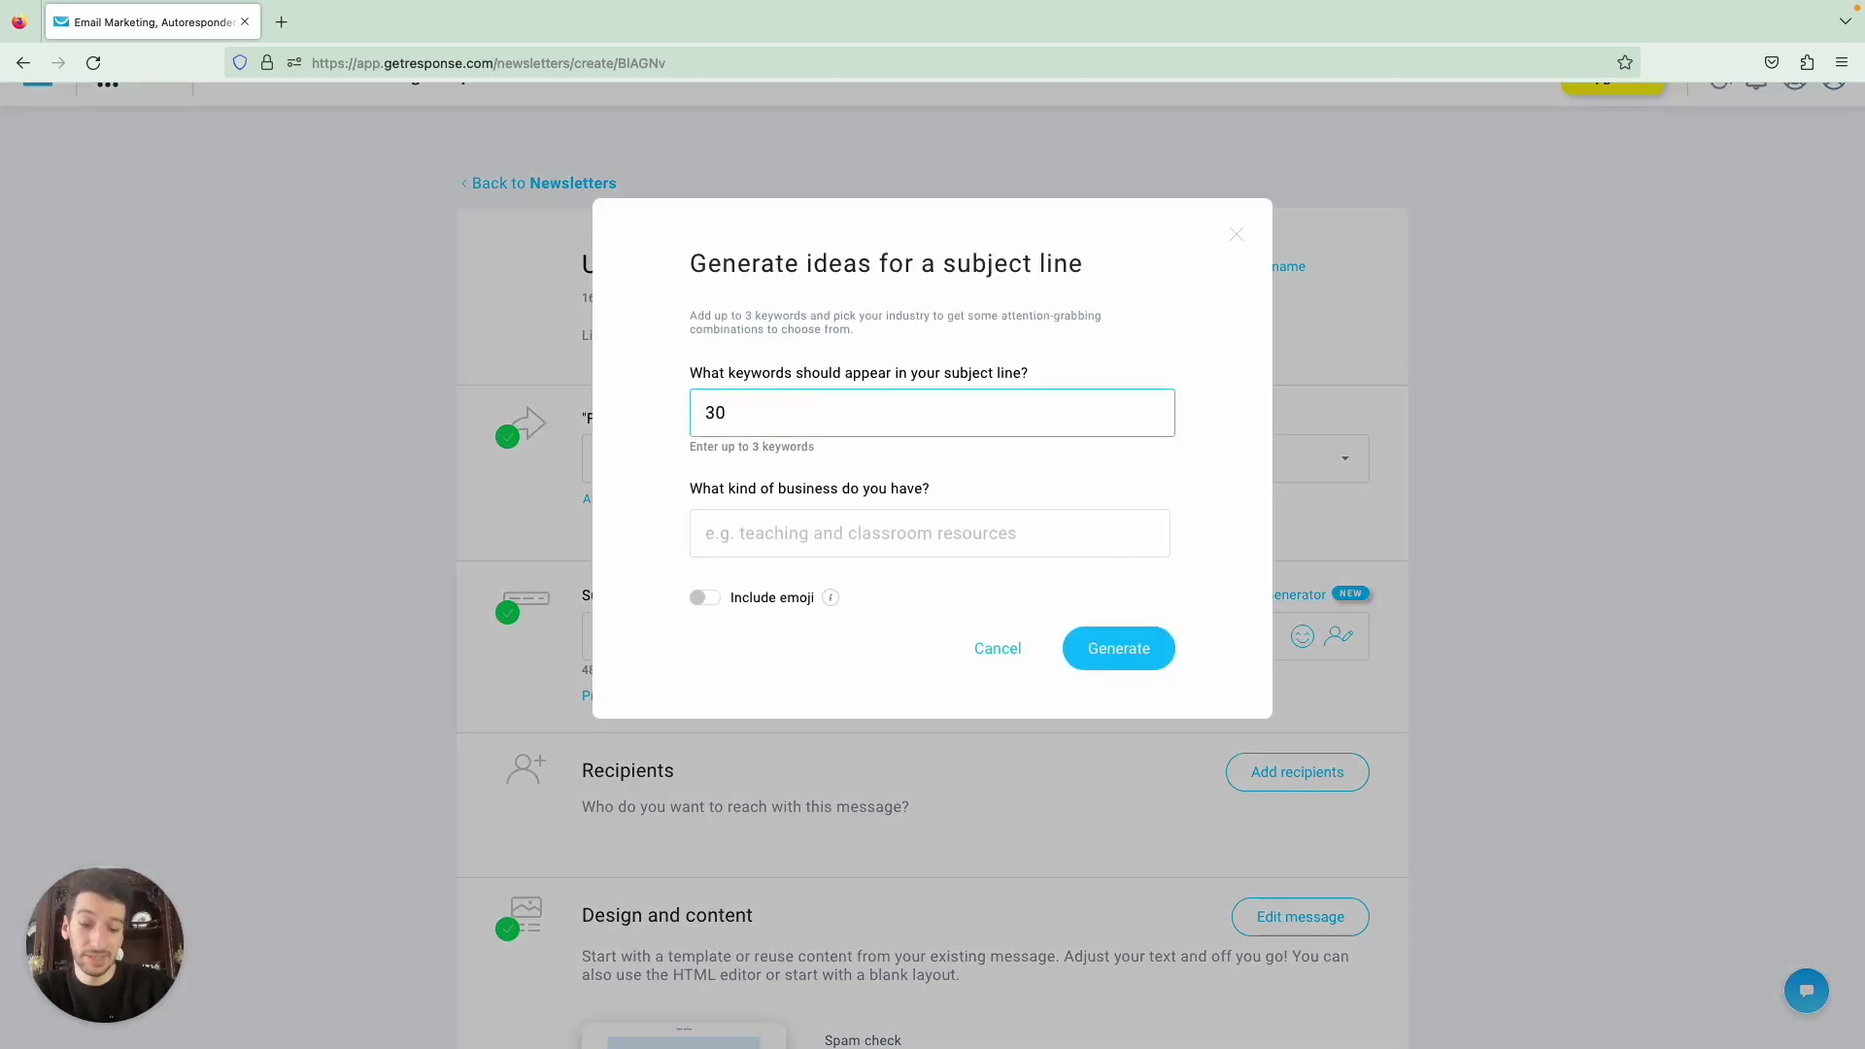
pyautogui.write('-day fitness')
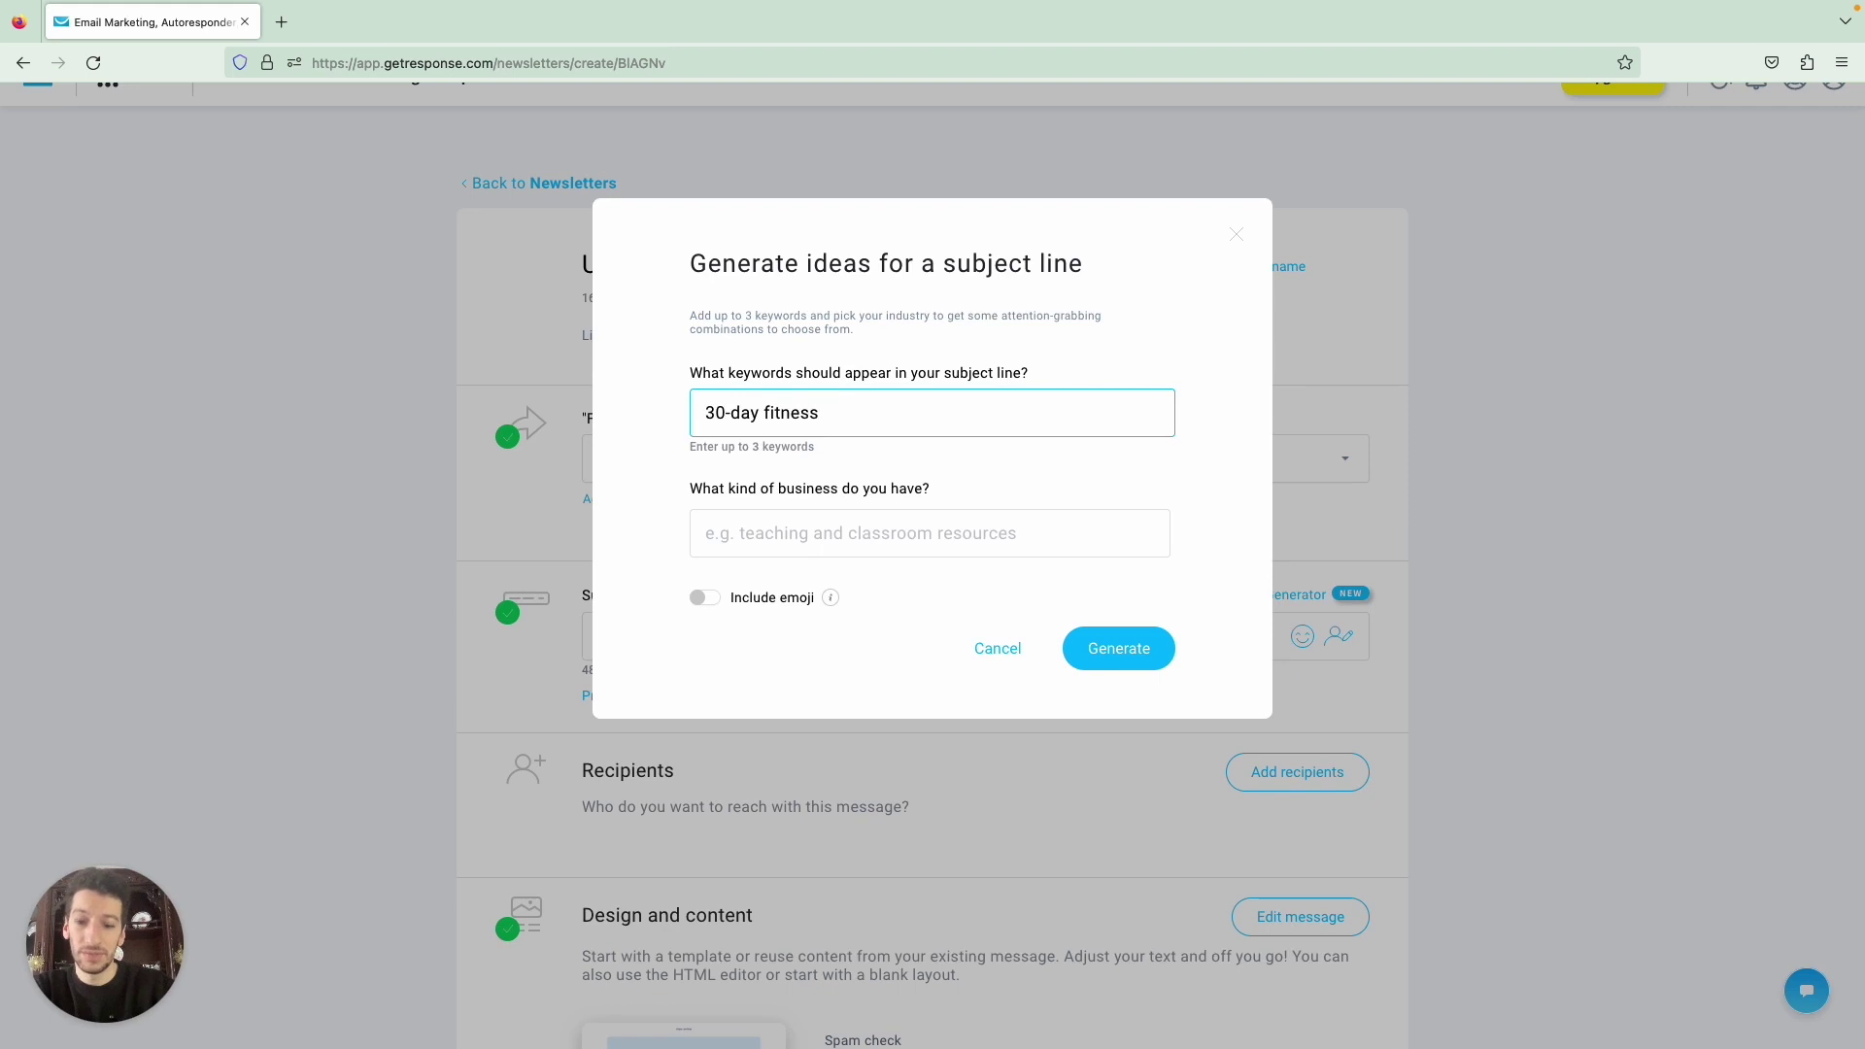
pyautogui.write(' challenge')
pyautogui.click(785, 517)
pyautogui.write('fitness')
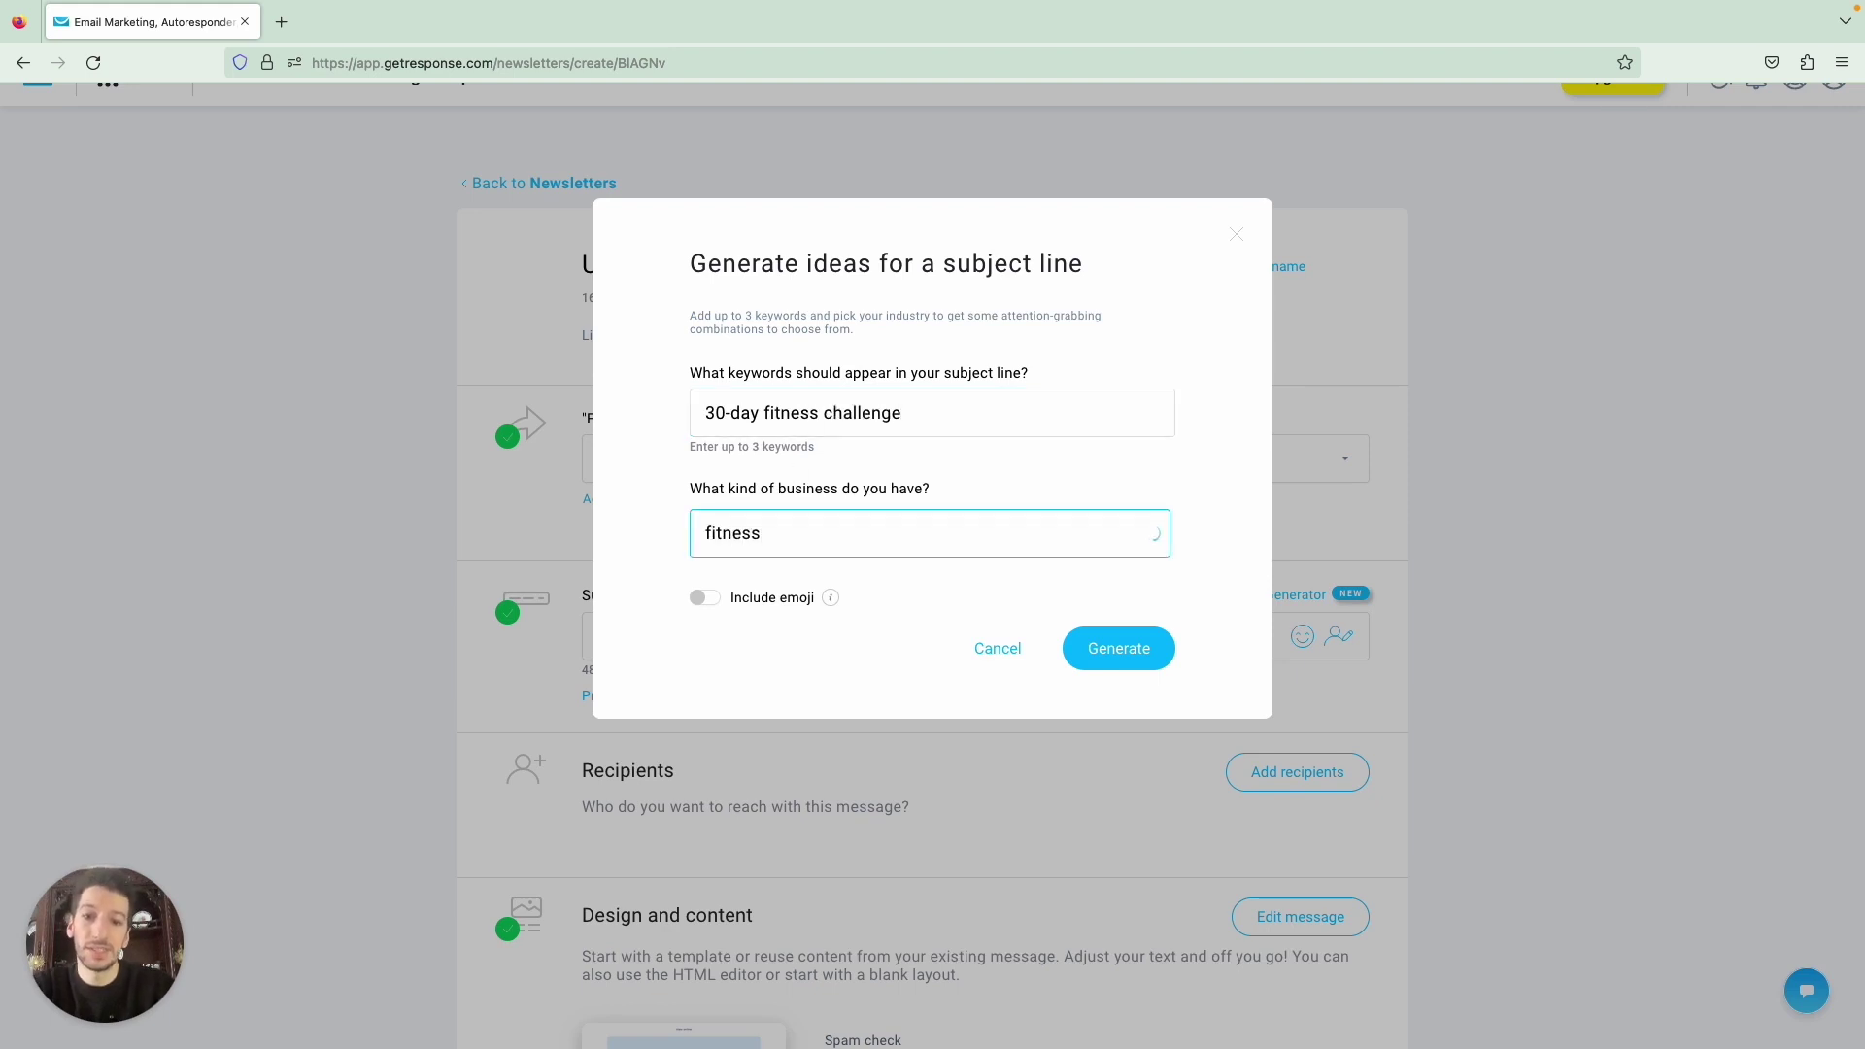
pyautogui.click(754, 597)
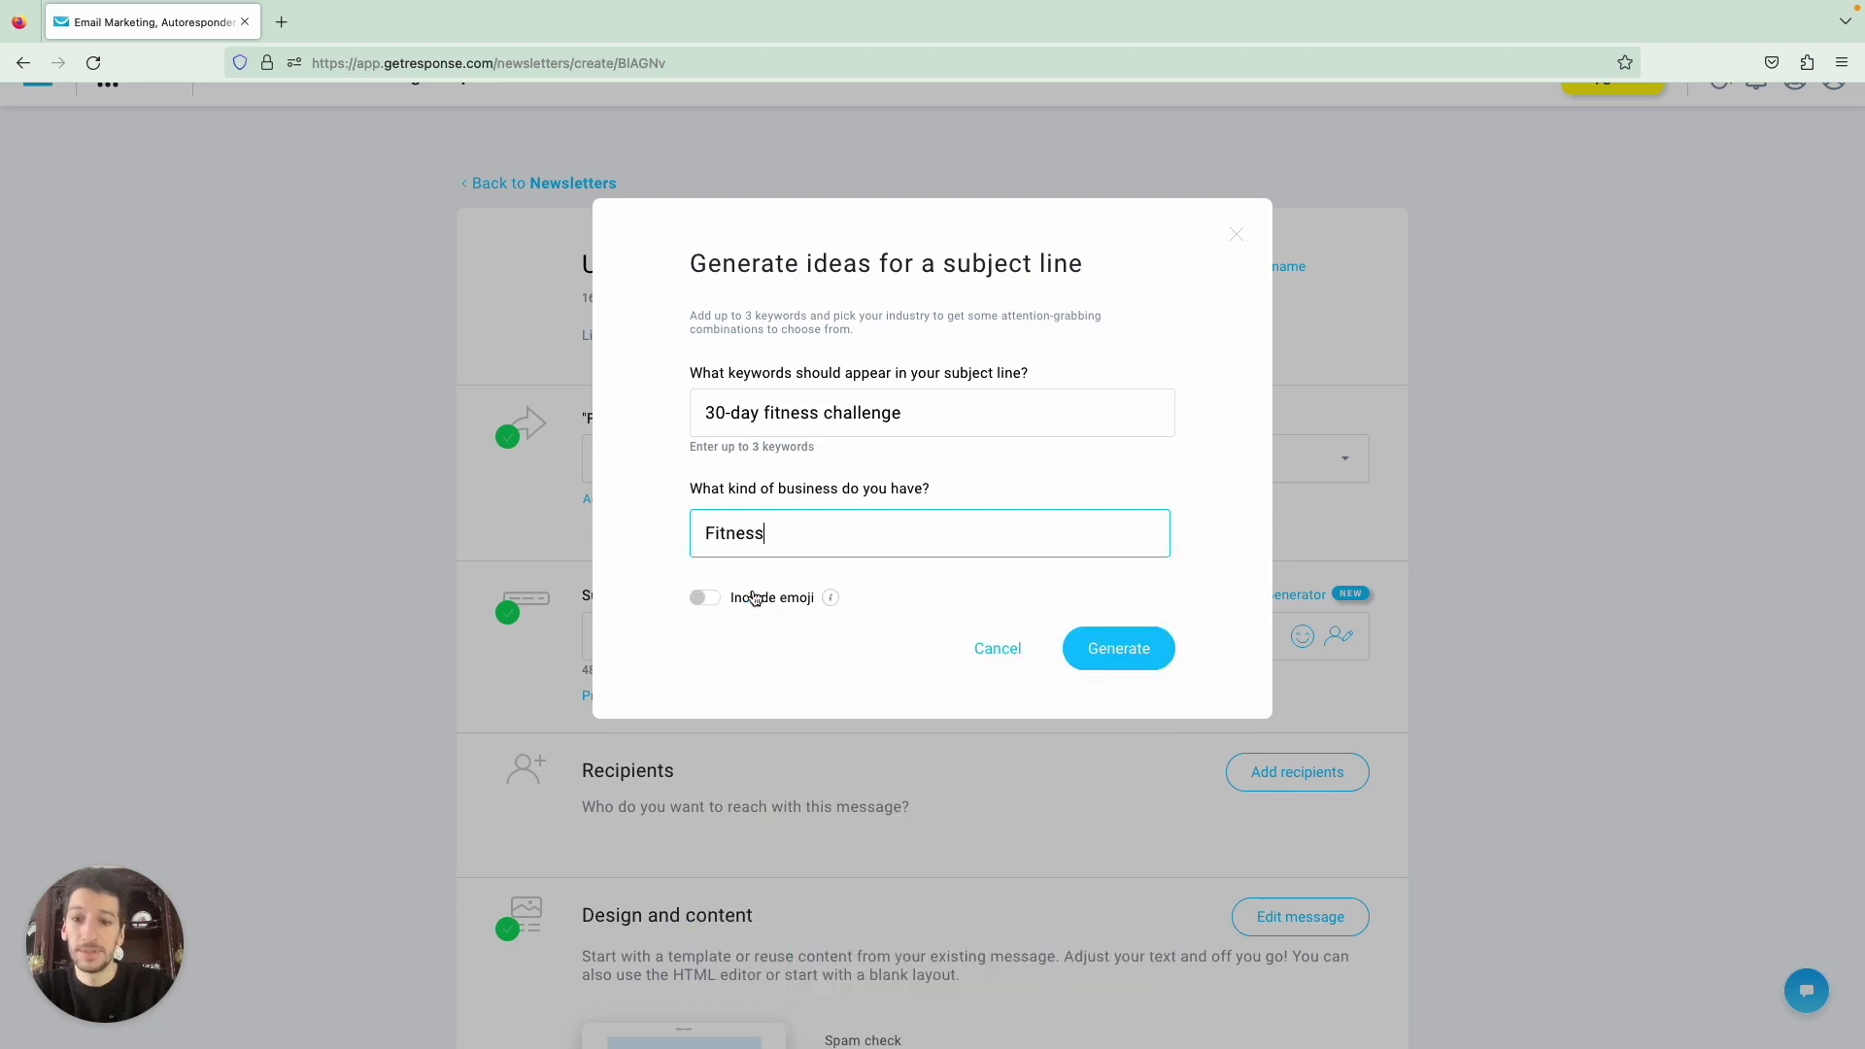
pyautogui.click(711, 597)
pyautogui.click(1117, 648)
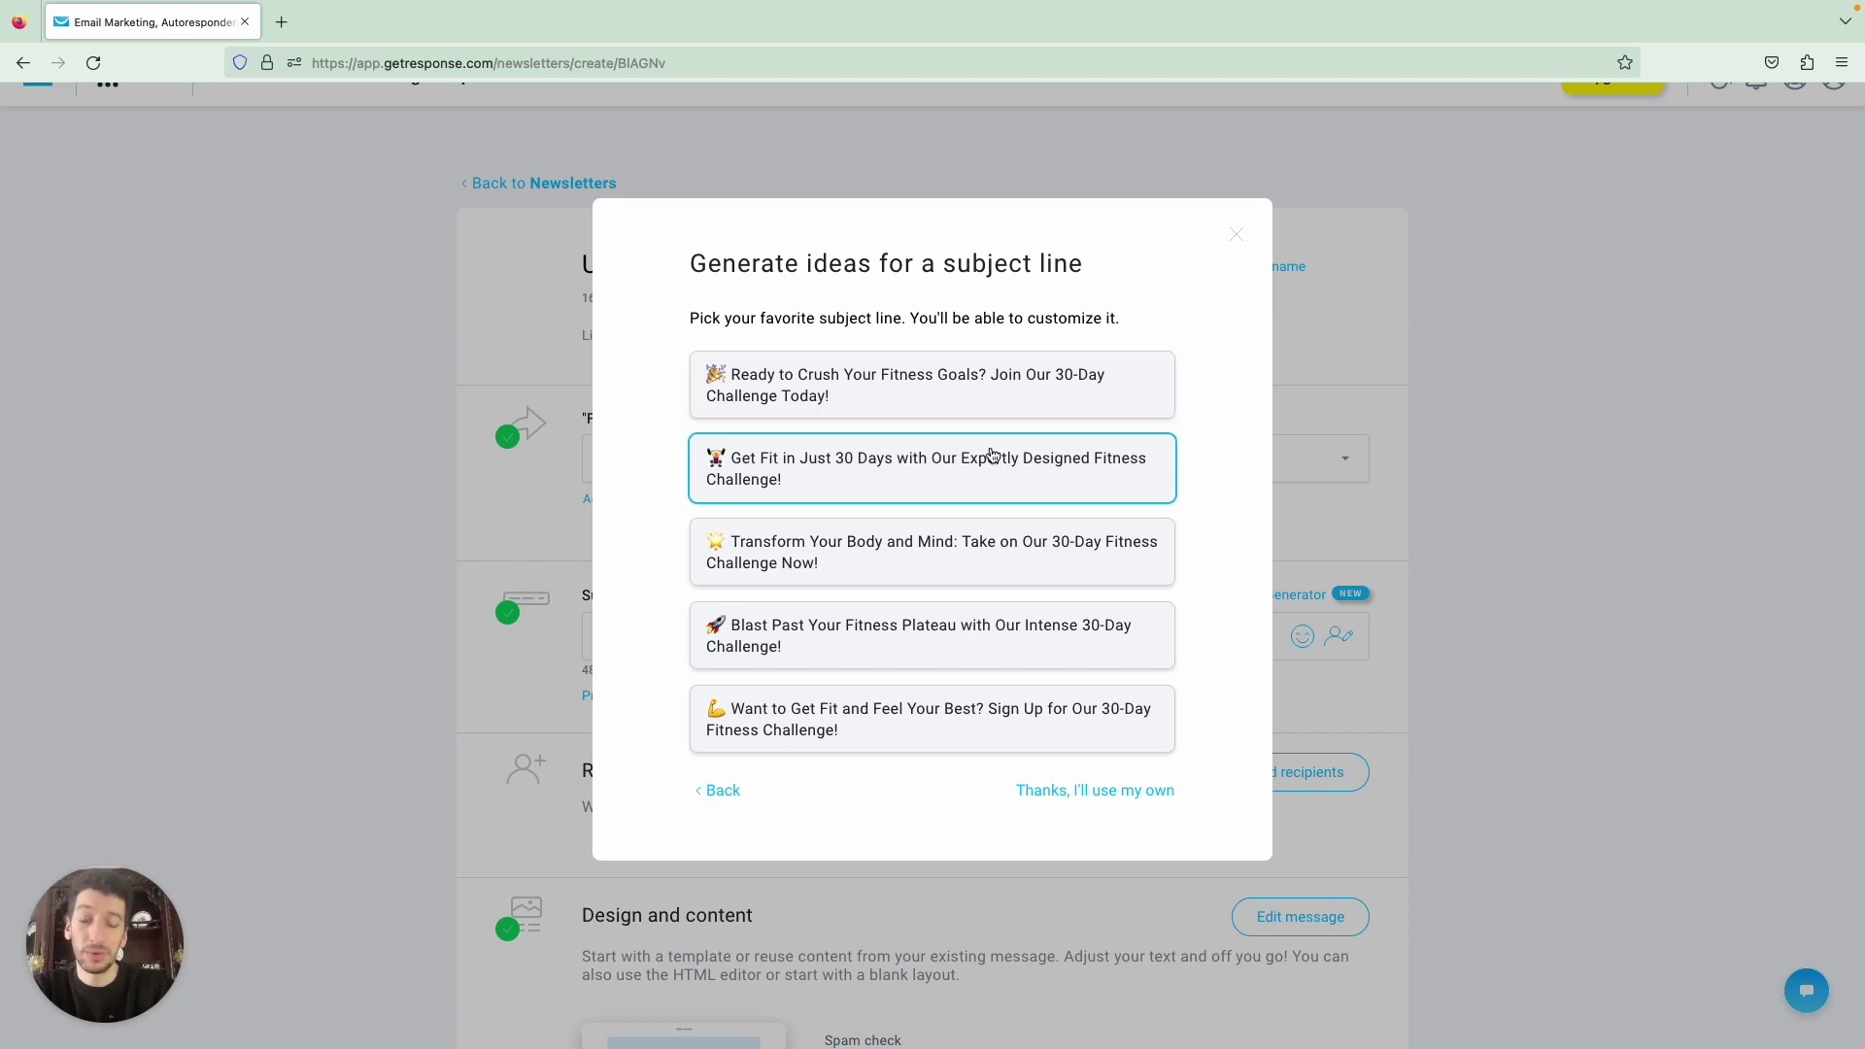
# - Insert the second suggestion, 'Get Fit in Just 30 Days with Our Expertly Designed Fitness Challenge!', as subject
pyautogui.click(856, 473)
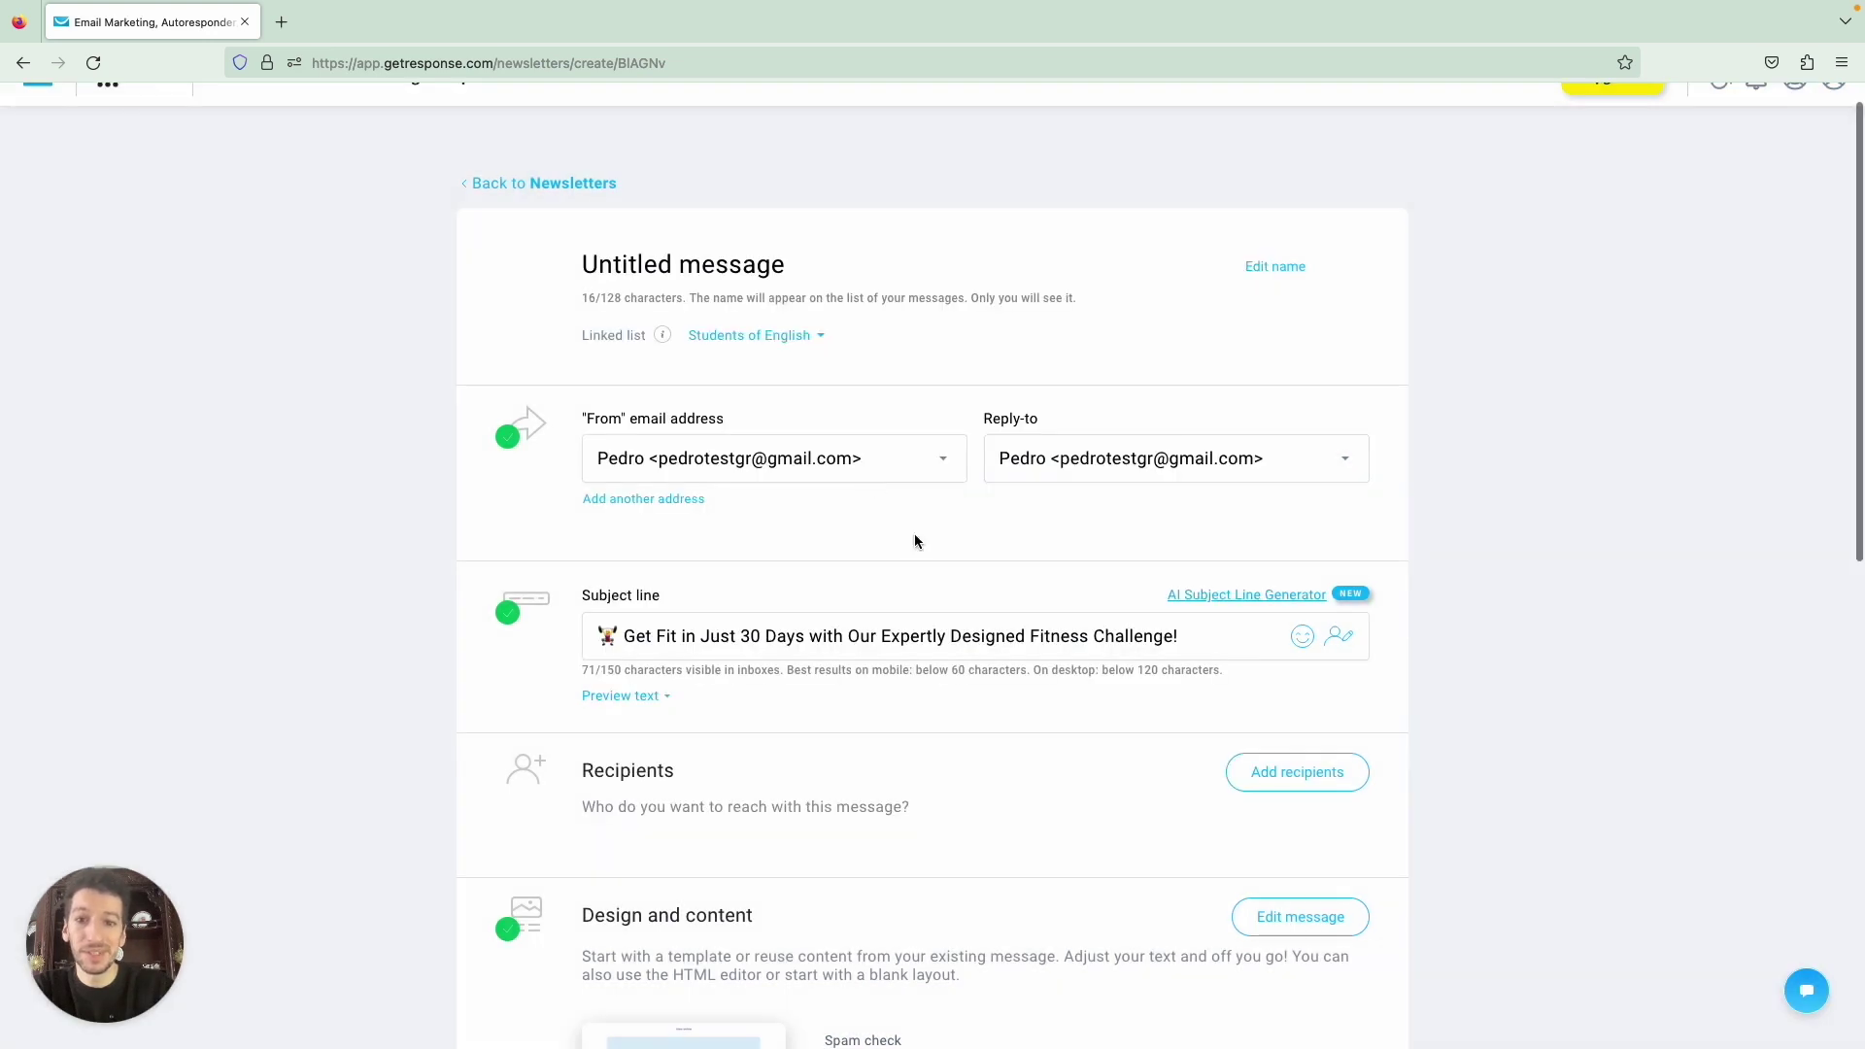